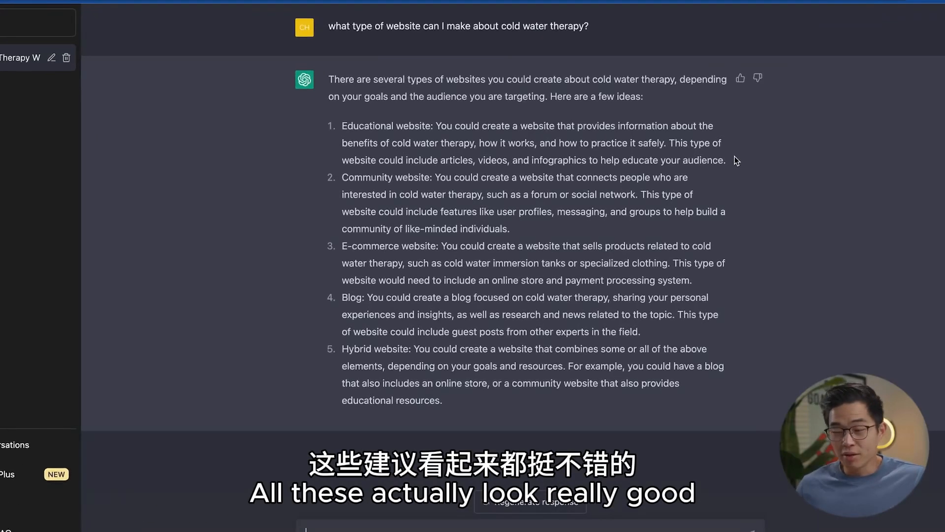
Step: Highlight the Educational website suggestion in the list of cold water therapy website ideas
{"action": "left_click_drag", "start_coordinate": [733, 155], "coordinate": [241, 117]}
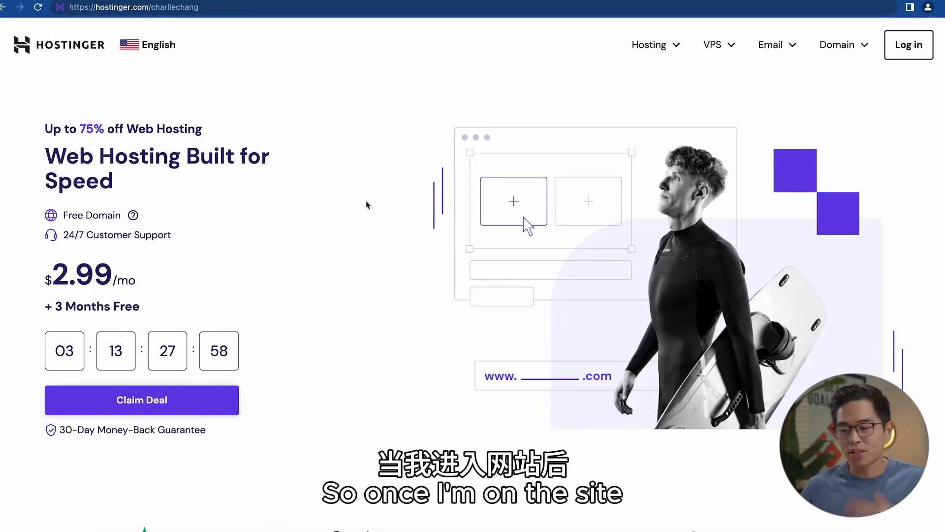
Step: On the Hostinger site, open the web hosting deal, compare the plans and add Premium Web Hosting to the cart
{"action": "left_click", "coordinate": [161, 401]}
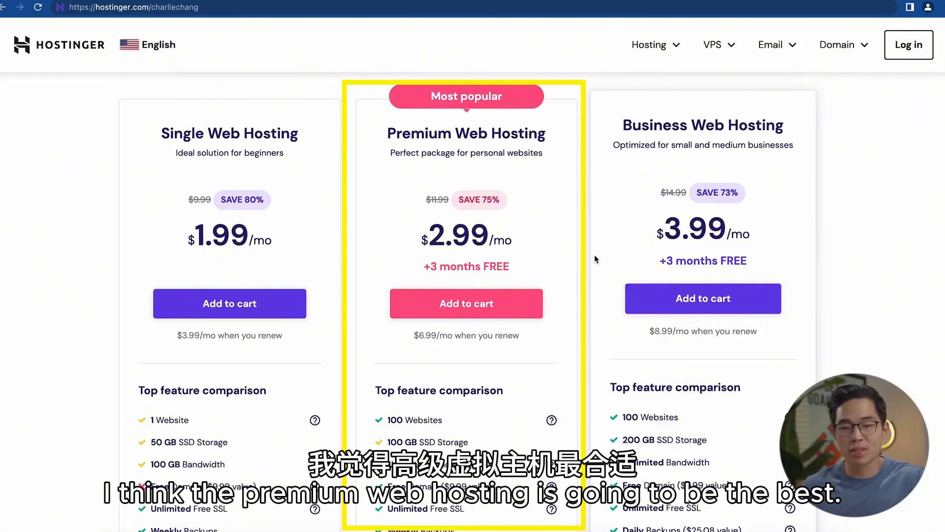
{"action": "scroll", "coordinate": [595, 260], "scroll_direction": "down", "scroll_amount": 1}
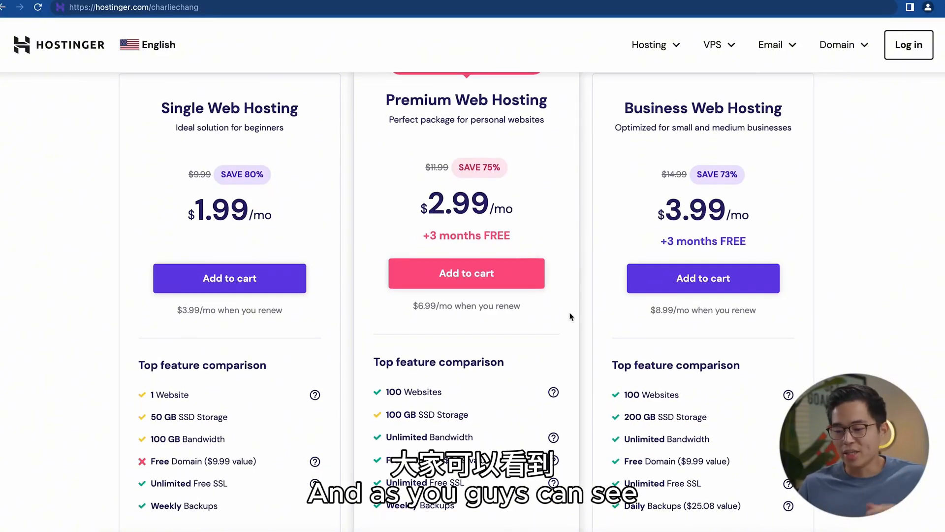
{"action": "scroll", "coordinate": [560, 347], "scroll_direction": "down", "scroll_amount": 1}
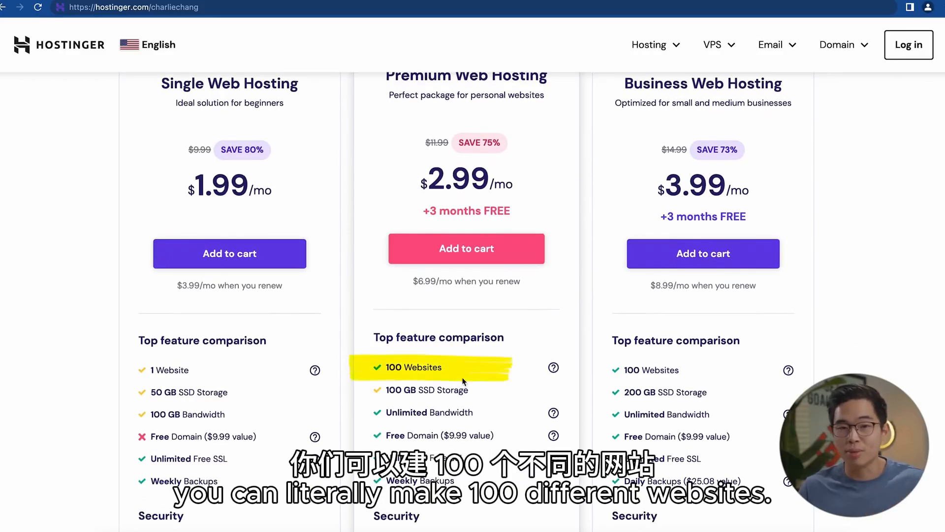
{"action": "scroll", "coordinate": [458, 344], "scroll_direction": "down", "scroll_amount": 3}
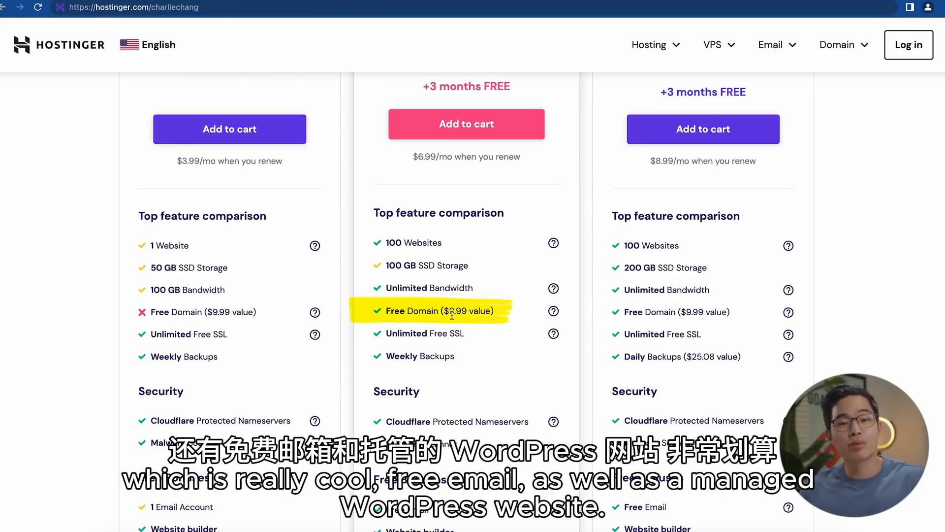
{"action": "scroll", "coordinate": [443, 344], "scroll_direction": "down", "scroll_amount": 3}
{"action": "scroll", "coordinate": [400, 413], "scroll_direction": "down", "scroll_amount": 2}
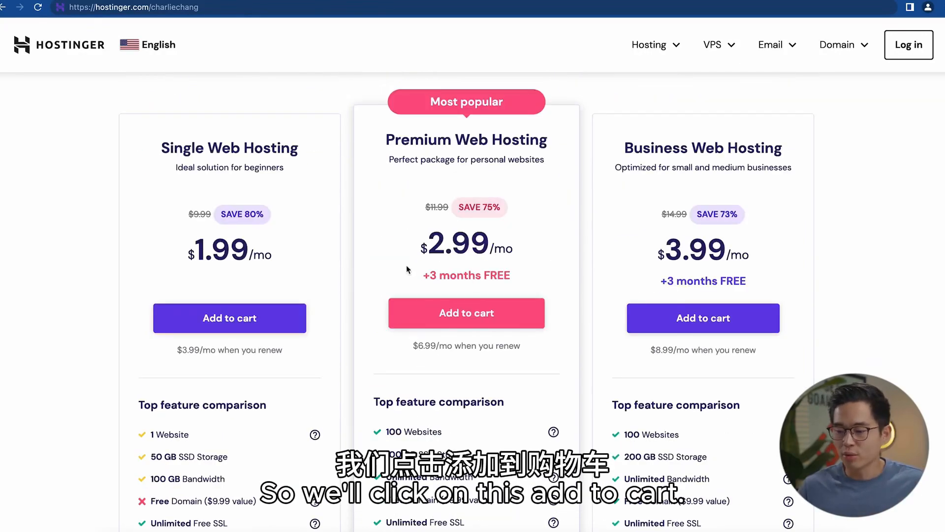
{"action": "left_click", "coordinate": [466, 312]}
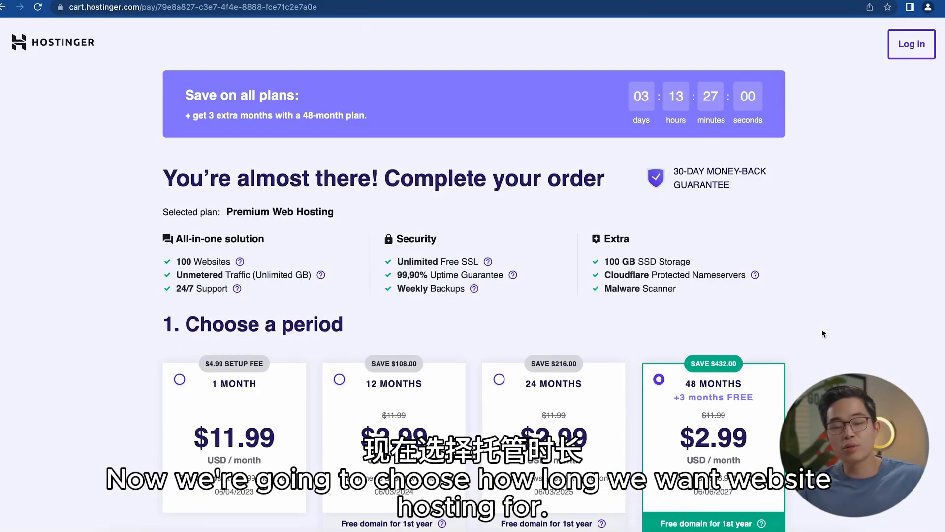
Step: Review the hosting periods, account creation section, payment methods and plan discount on the Premium Web Hosting order page
{"action": "scroll", "coordinate": [822, 329], "scroll_direction": "down", "scroll_amount": 3}
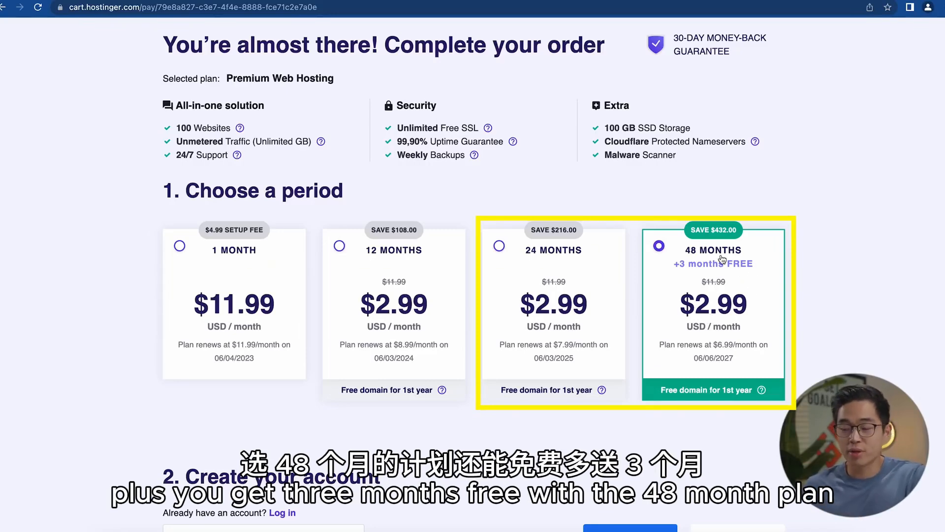
{"action": "scroll", "coordinate": [768, 300], "scroll_direction": "down", "scroll_amount": 1}
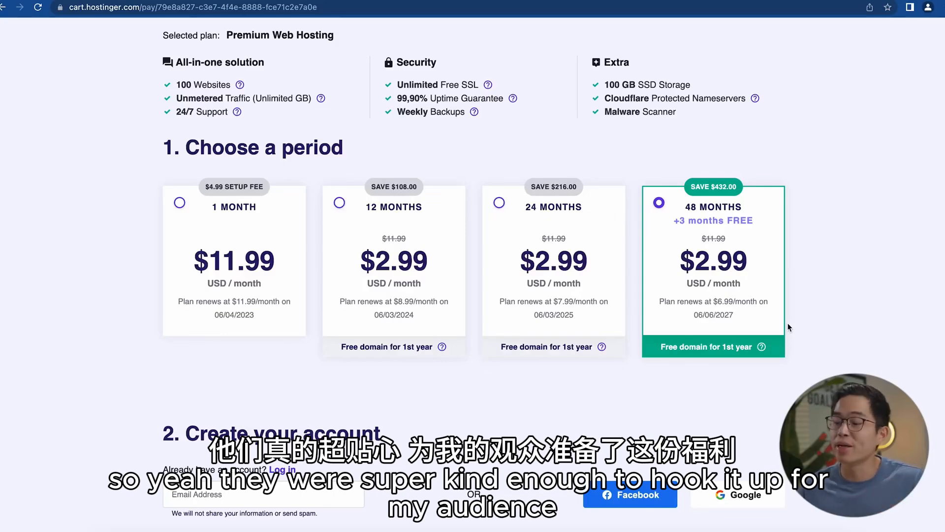
{"action": "scroll", "coordinate": [788, 327], "scroll_direction": "down", "scroll_amount": 2}
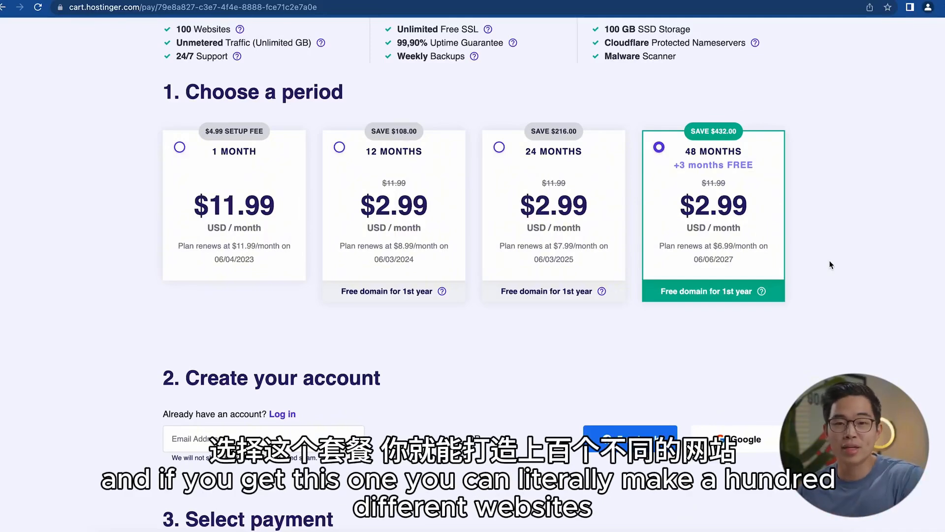
{"action": "scroll", "coordinate": [832, 252], "scroll_direction": "up", "scroll_amount": 1}
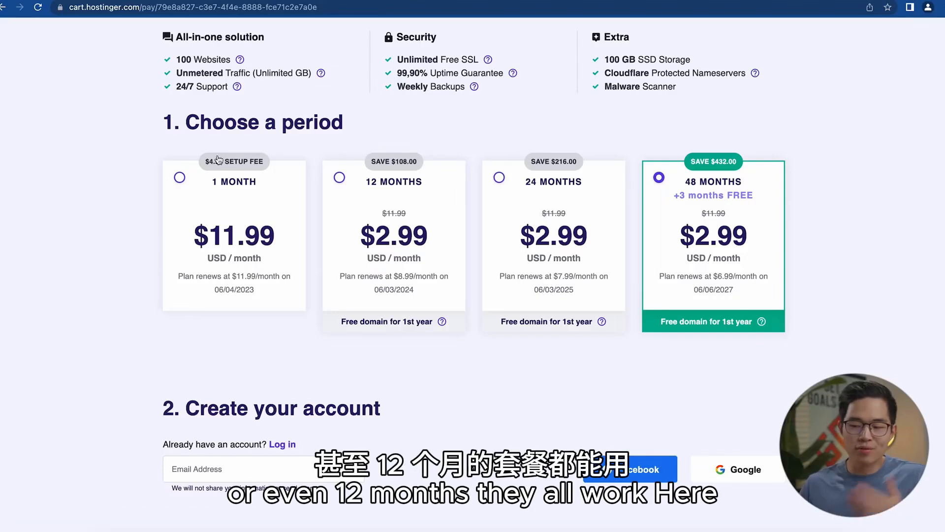
{"action": "scroll", "coordinate": [396, 247], "scroll_direction": "down", "scroll_amount": 3}
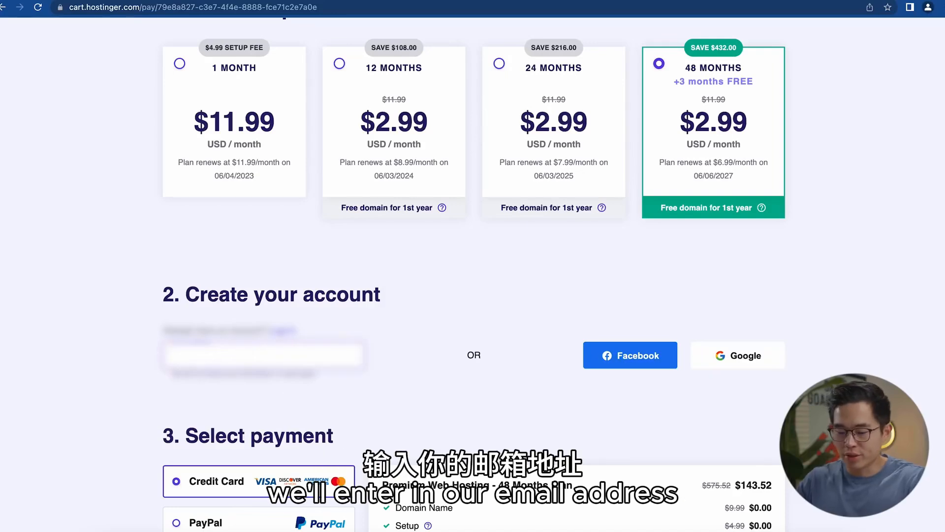
{"action": "scroll", "coordinate": [555, 327], "scroll_direction": "down", "scroll_amount": 10}
{"action": "scroll", "coordinate": [555, 328], "scroll_direction": "up", "scroll_amount": 1}
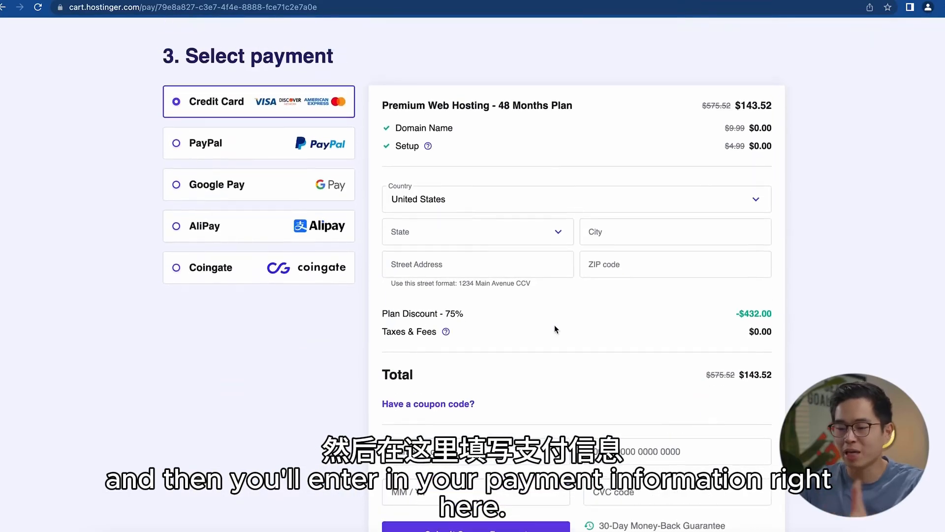
{"action": "scroll", "coordinate": [150, 180], "scroll_direction": "down", "scroll_amount": 1}
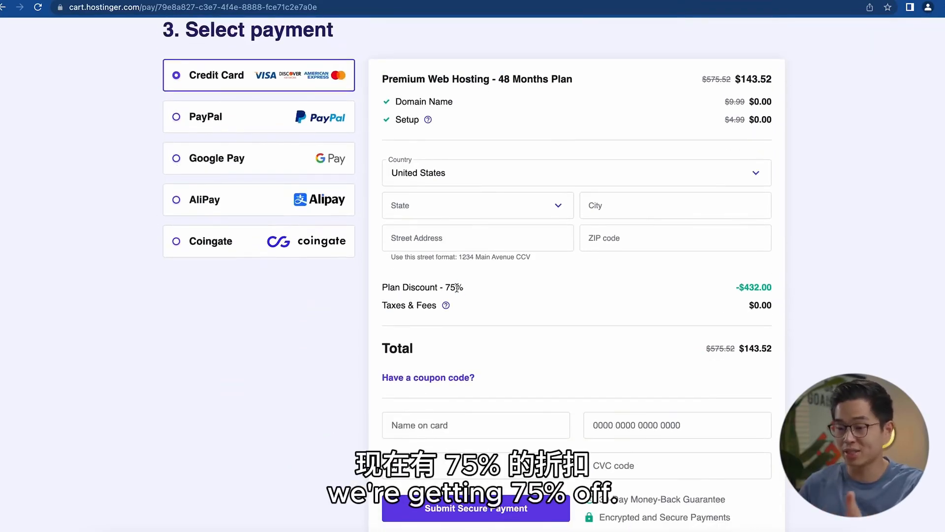
{"action": "left_click_drag", "start_coordinate": [464, 287], "coordinate": [436, 288]}
Step: Apply the coupon code CHARLIECHANG to the hosting order and check the discounted total
{"action": "left_click", "coordinate": [446, 379]}
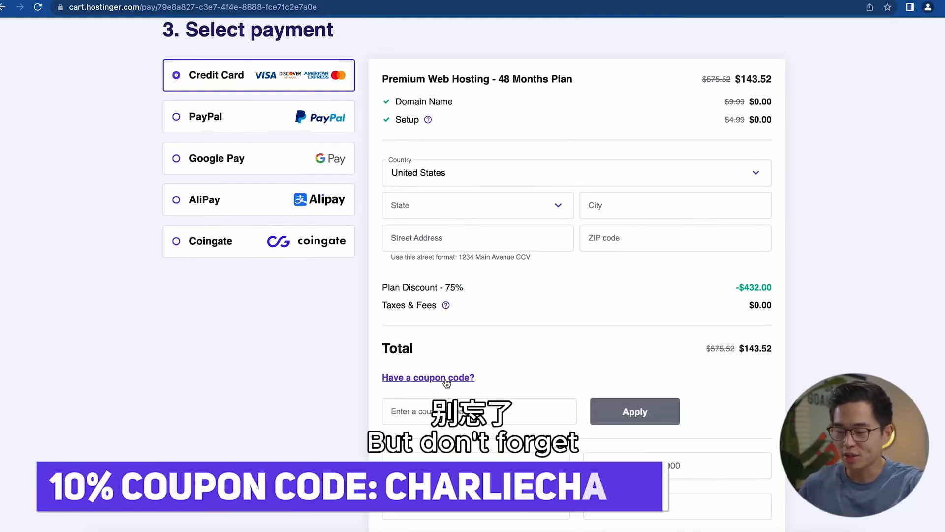
{"action": "left_click", "coordinate": [441, 411]}
{"action": "type", "text": "CHARLIECHANG"}
{"action": "left_click", "coordinate": [635, 412]}
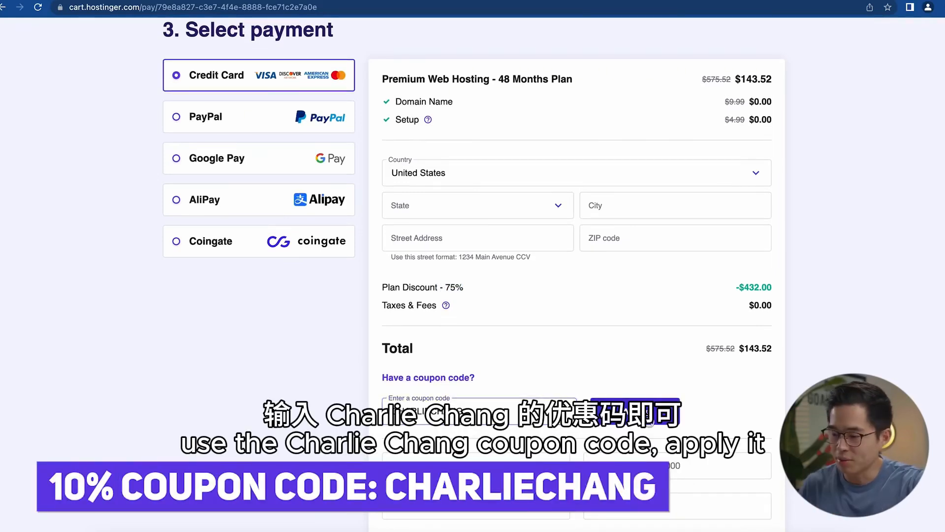
{"action": "scroll", "coordinate": [664, 386], "scroll_direction": "up", "scroll_amount": 2}
{"action": "left_click_drag", "start_coordinate": [737, 400], "coordinate": [784, 402]}
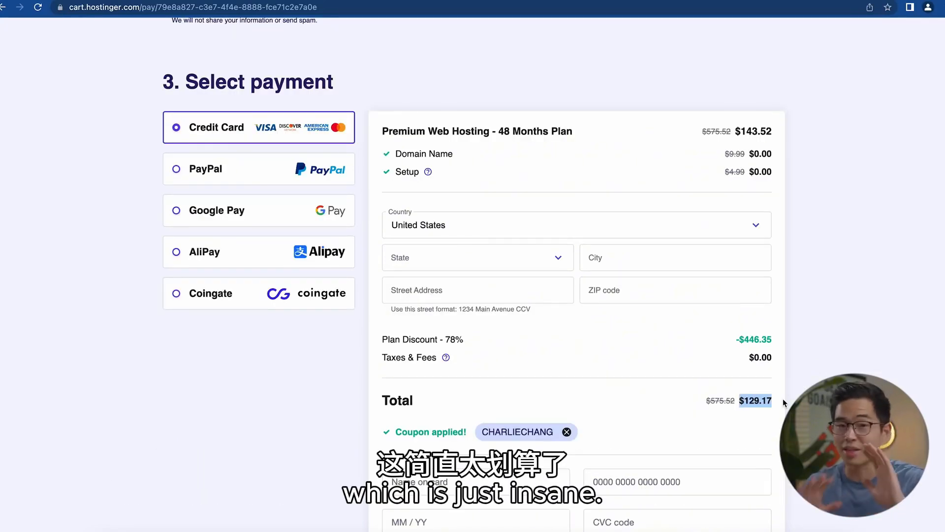
{"action": "scroll", "coordinate": [541, 323], "scroll_direction": "down", "scroll_amount": 5}
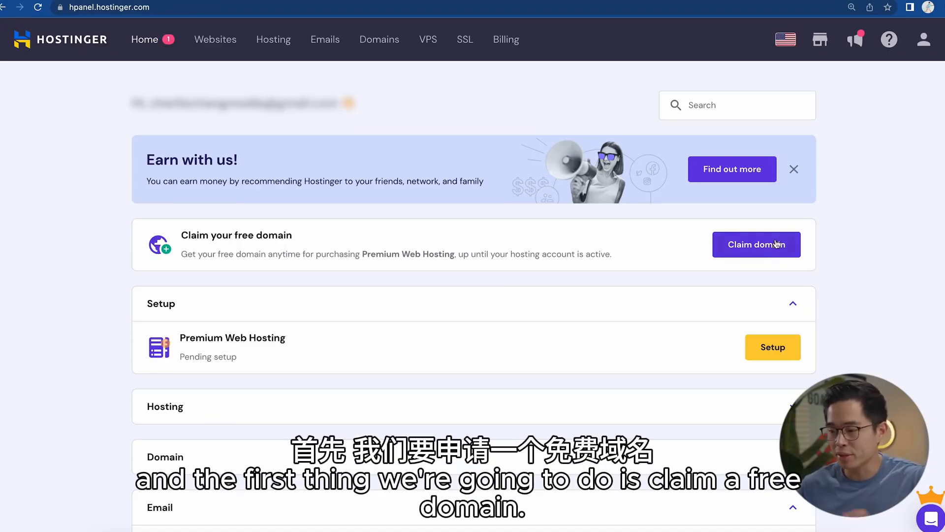
Step: Start claiming the free domain and check the availability of coldwatertherapyguide with the .com extension
{"action": "left_click", "coordinate": [758, 248]}
{"action": "key", "text": "super+plus"}
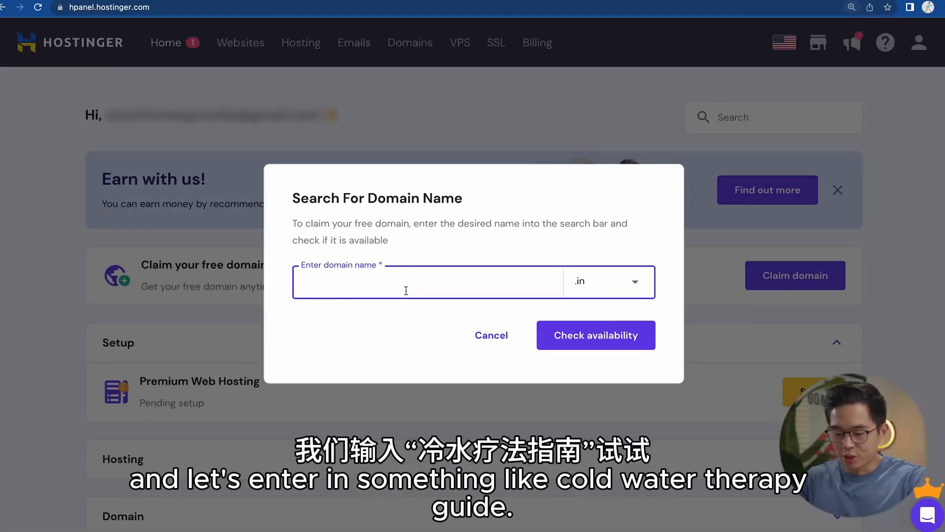
{"action": "type", "text": "coldwatertherapyg"}
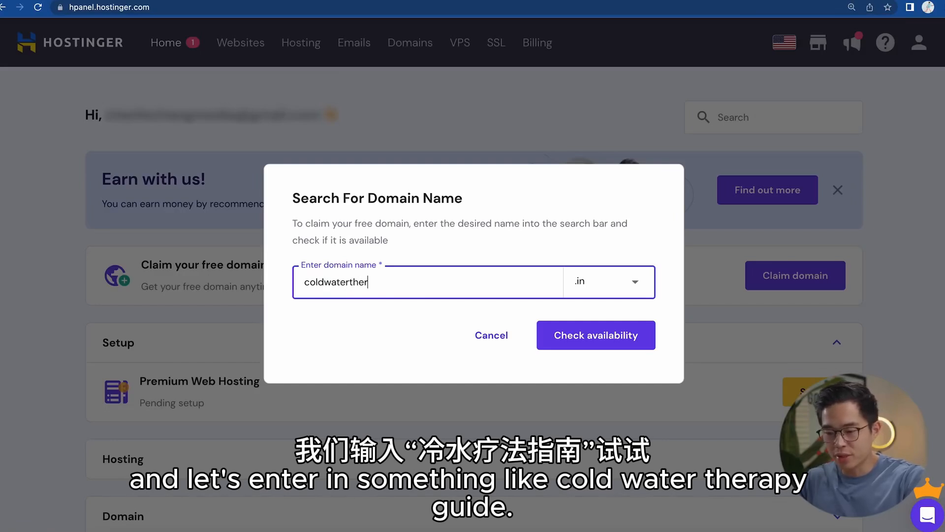
{"action": "type", "text": "uide"}
{"action": "left_click", "coordinate": [633, 291]}
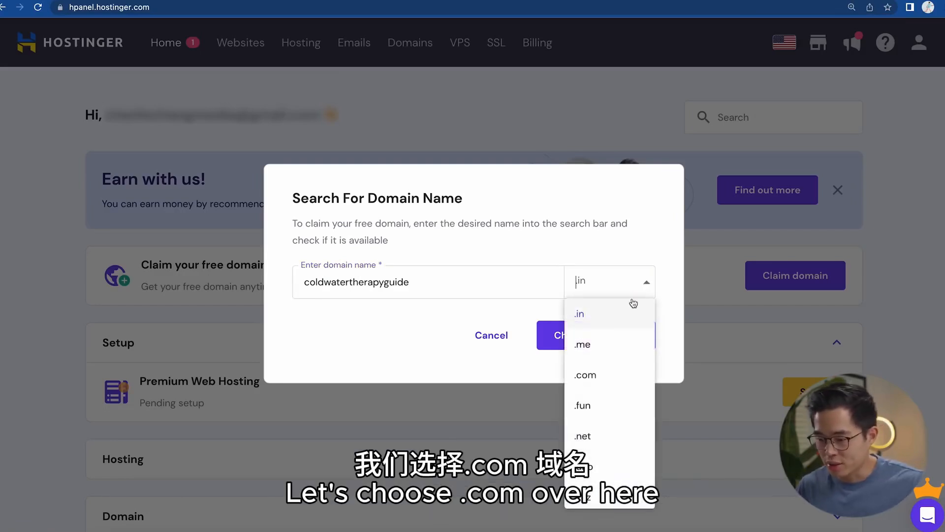
{"action": "left_click", "coordinate": [602, 374]}
{"action": "left_click", "coordinate": [595, 338]}
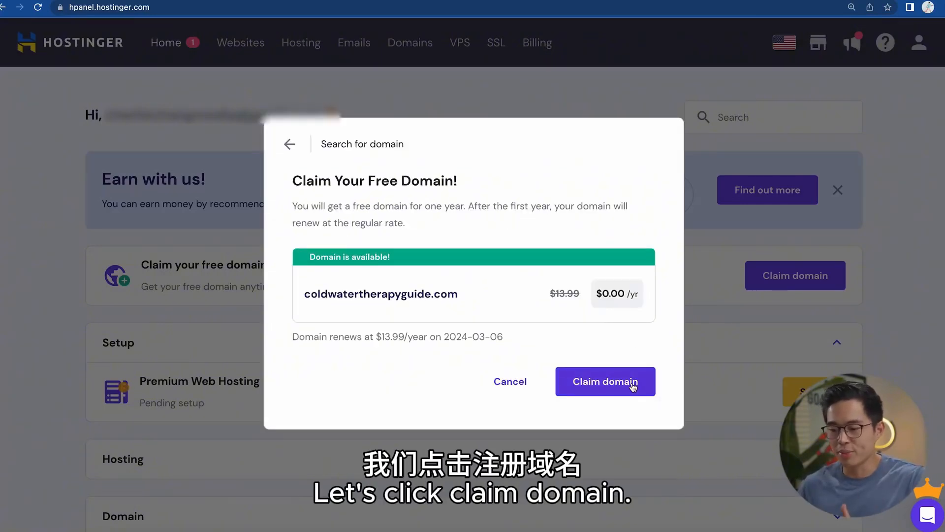
Step: Claim coldwatertherapyguide.com and finish its registration with the existing domain profile
{"action": "left_click", "coordinate": [633, 387]}
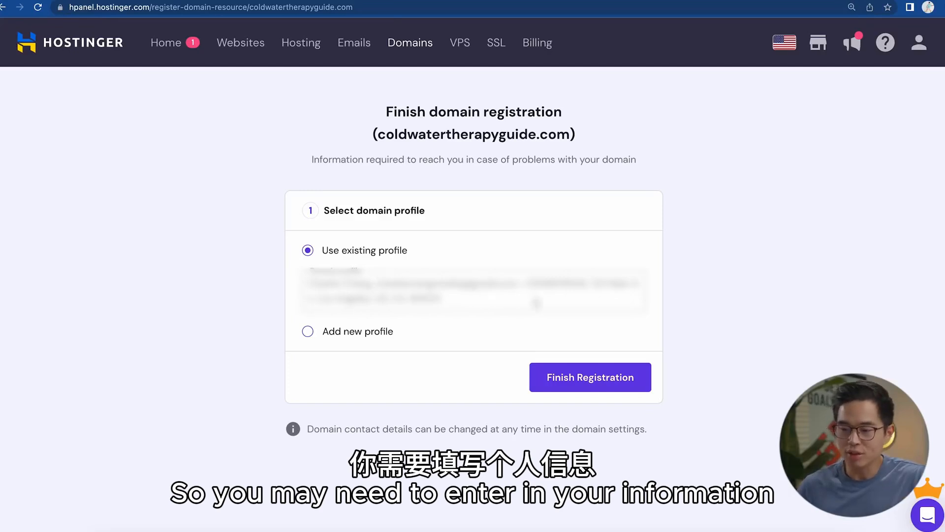
{"action": "left_click", "coordinate": [593, 371]}
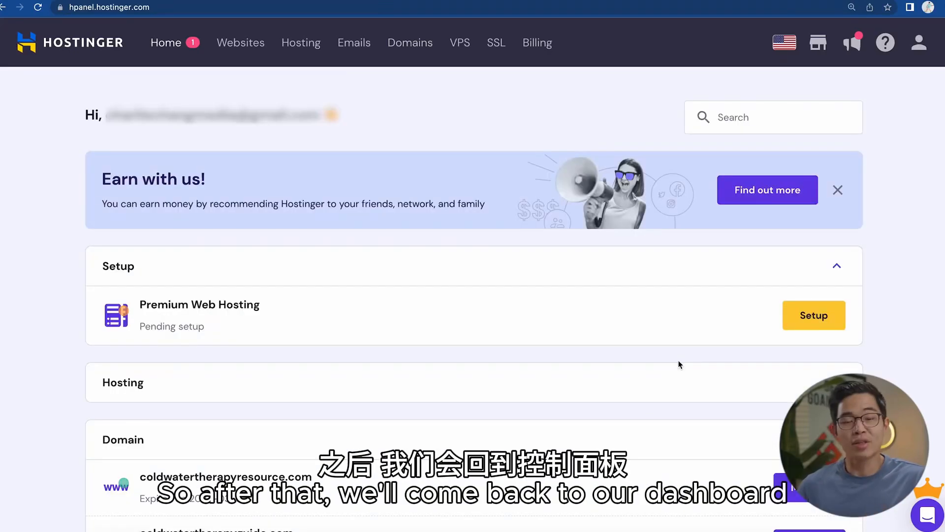
Step: Start the Premium Web Hosting setup, choosing to create a new website on the WordPress platform
{"action": "left_click", "coordinate": [798, 321]}
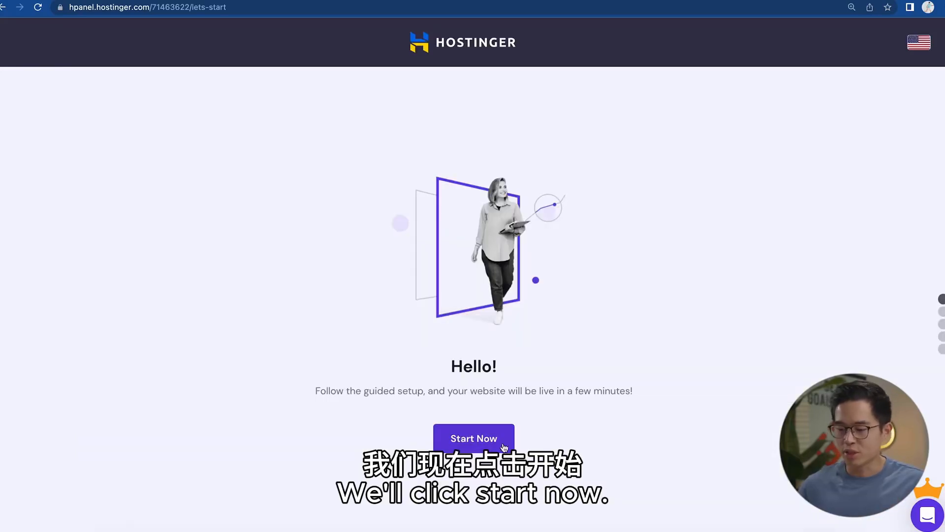
{"action": "left_click", "coordinate": [473, 436]}
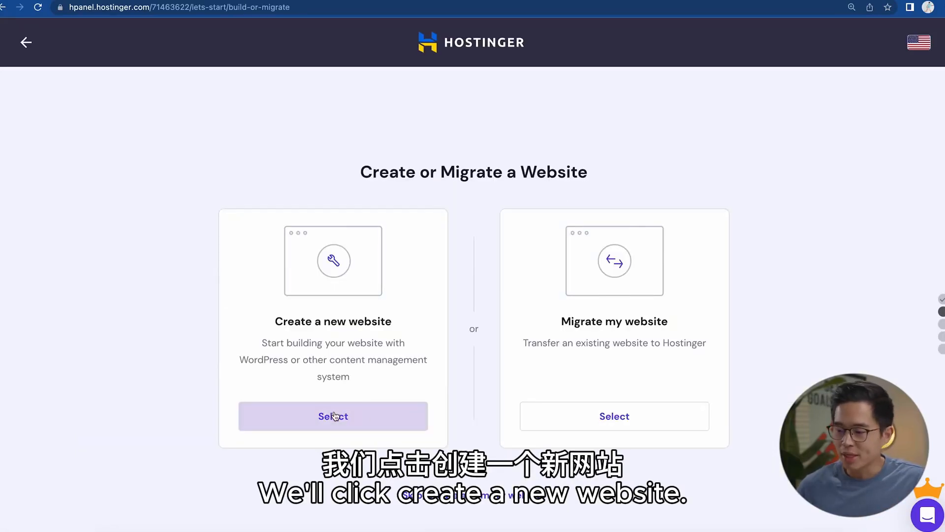
{"action": "left_click", "coordinate": [333, 416]}
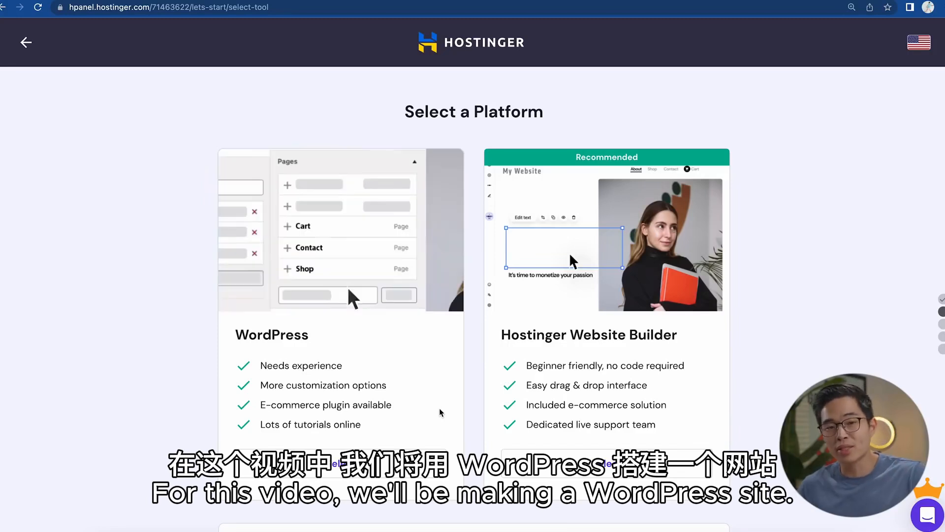
{"action": "left_click", "coordinate": [374, 463]}
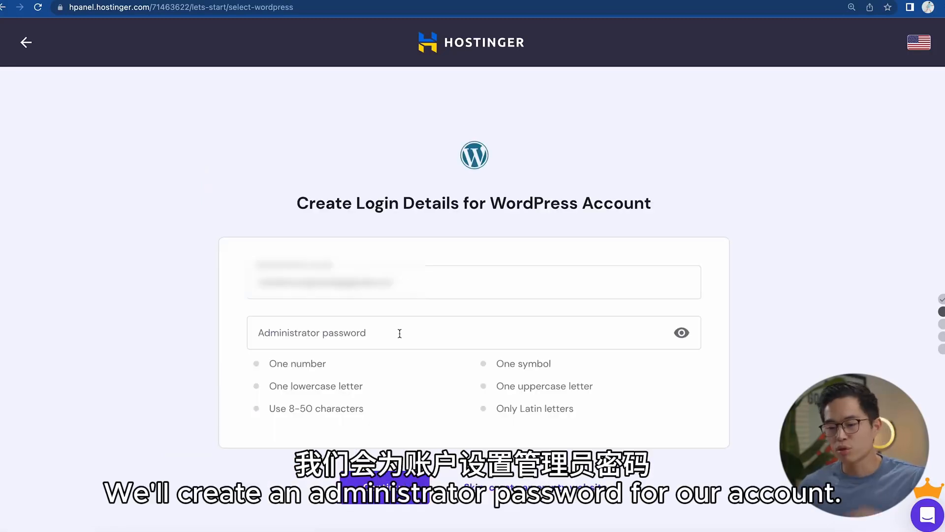
Step: Paste the administrator password for the WordPress account and continue the setup
{"action": "left_click", "coordinate": [399, 334]}
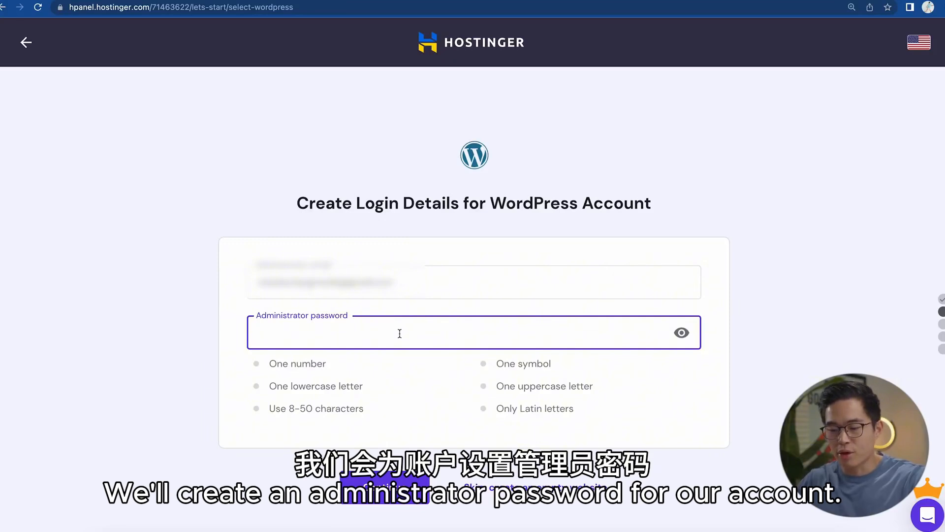
{"action": "key", "text": "super+v"}
{"action": "left_click", "coordinate": [370, 487]}
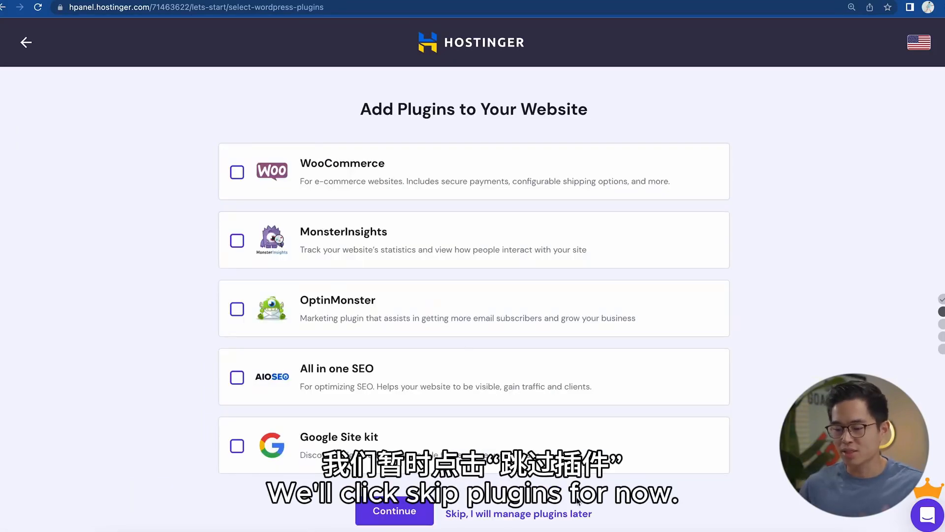
Step: Skip both the plugin selection and the template selection for the new website
{"action": "left_click", "coordinate": [542, 514]}
{"action": "scroll", "coordinate": [542, 512], "scroll_direction": "down", "scroll_amount": 1}
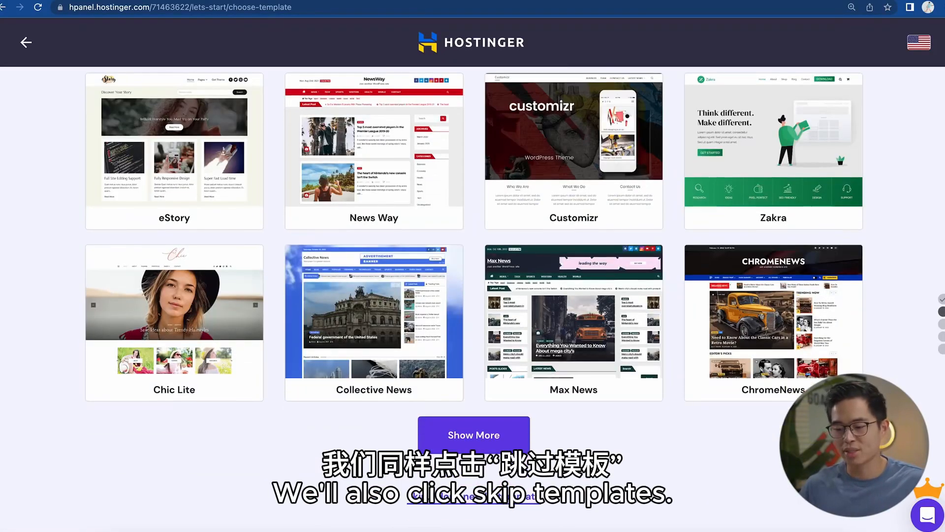
{"action": "left_click", "coordinate": [486, 496]}
Step: Assign the domain coldwatertherapyguide.com to the website and finish the hosting setup
{"action": "left_click", "coordinate": [391, 347]}
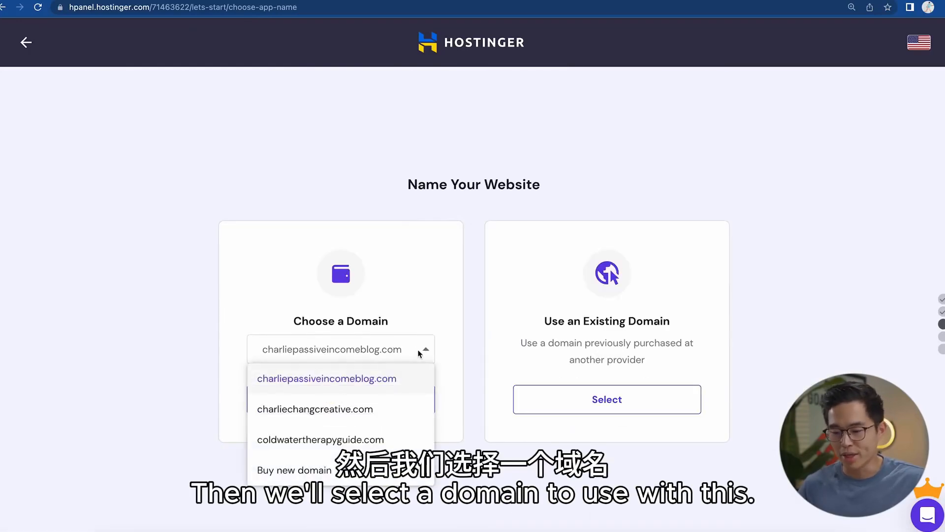
{"action": "left_click", "coordinate": [360, 438]}
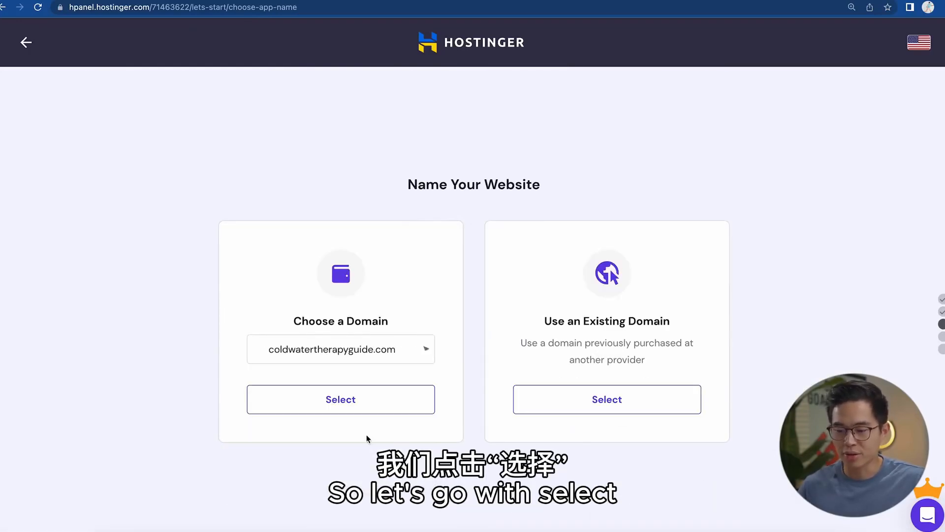
{"action": "left_click", "coordinate": [391, 407]}
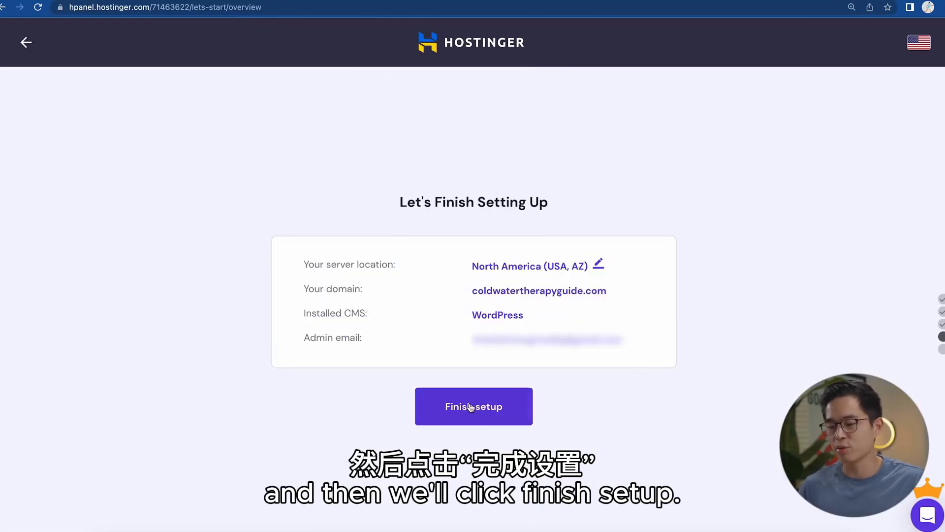
{"action": "left_click", "coordinate": [470, 406]}
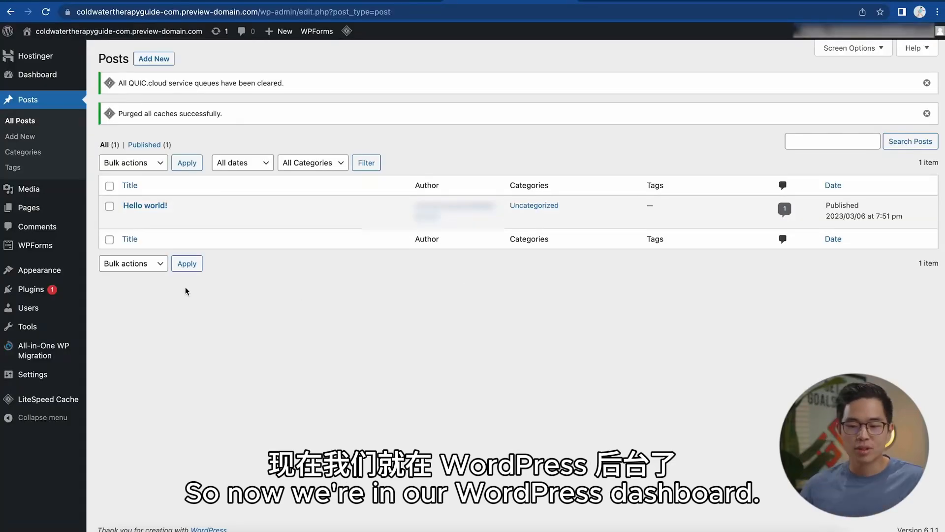
Step: Find the Yoast SEO plugin in the plugin directory, then install and activate it on the website
{"action": "left_click", "coordinate": [44, 292]}
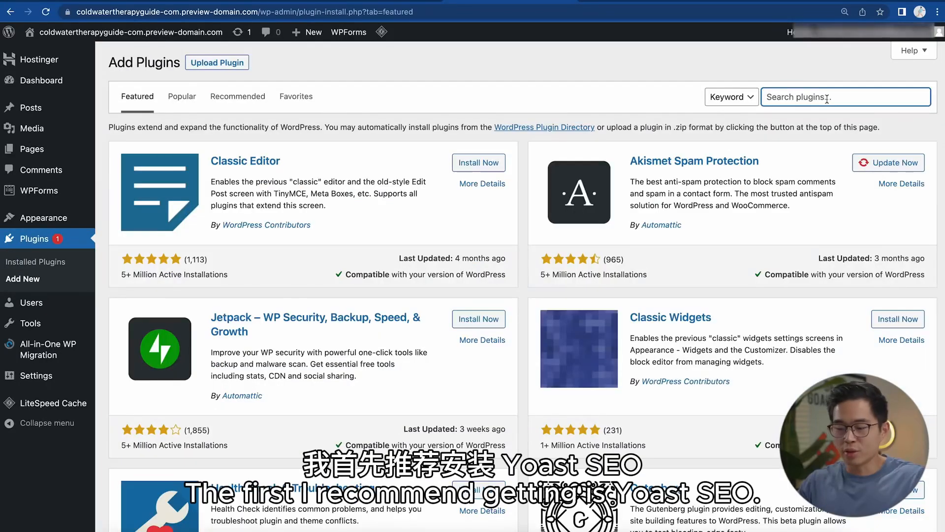
{"action": "type", "text": "YOAST SEO"}
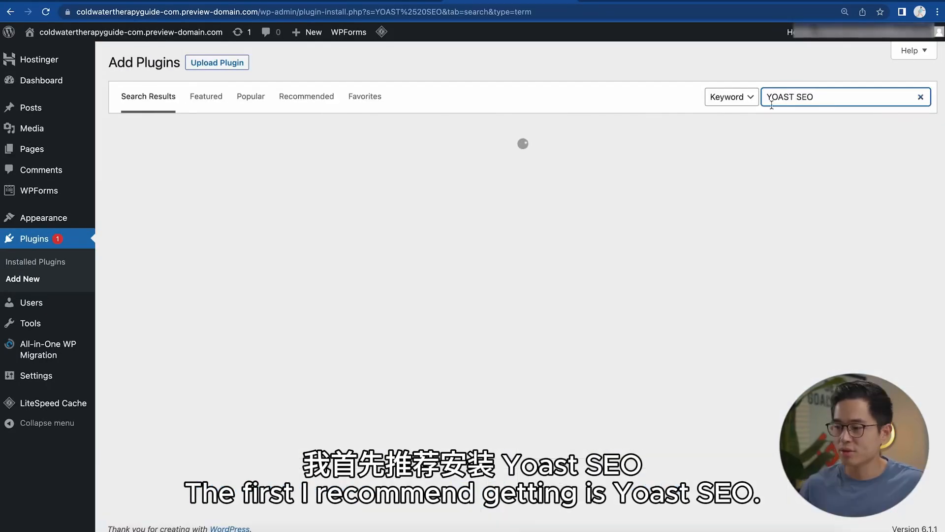
{"action": "left_click", "coordinate": [486, 163]}
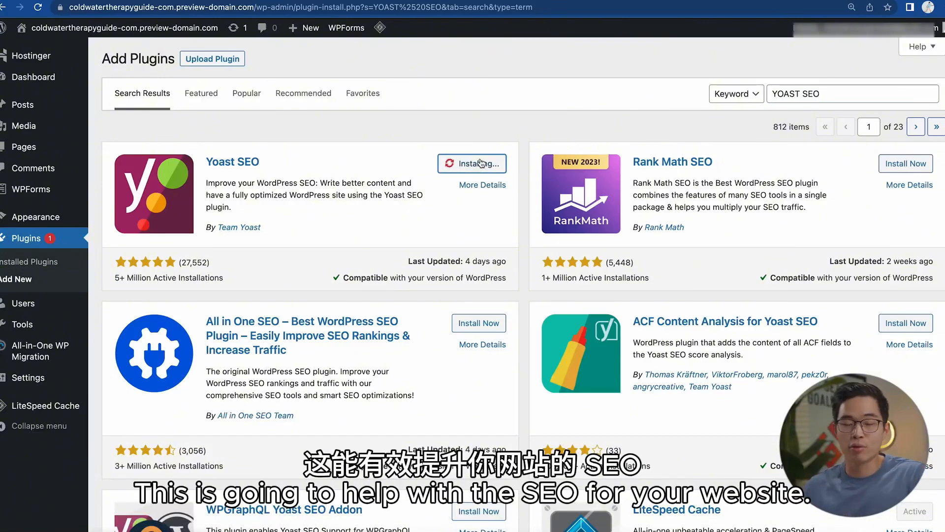
{"action": "left_click", "coordinate": [476, 168]}
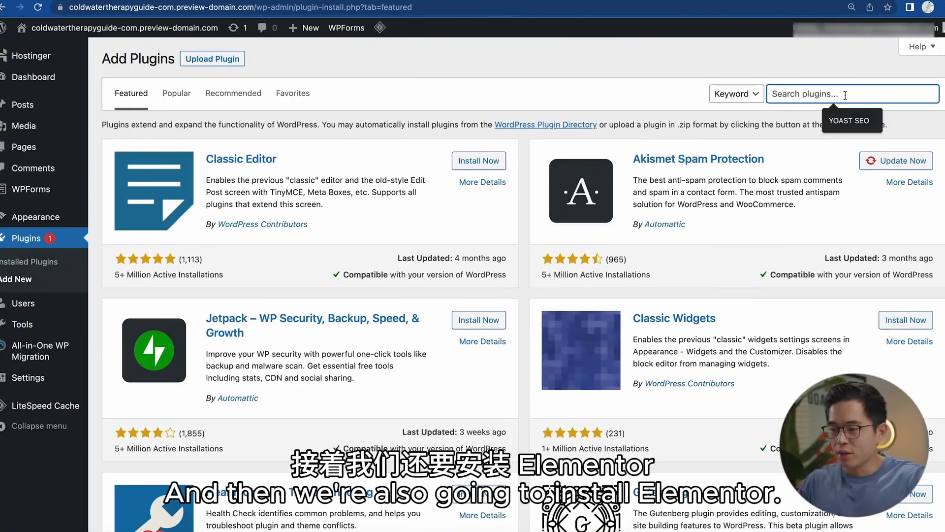
Step: Find the Elementor Website Builder plugin in the plugin directory, then install and activate it
{"action": "type", "text": "elementor"}
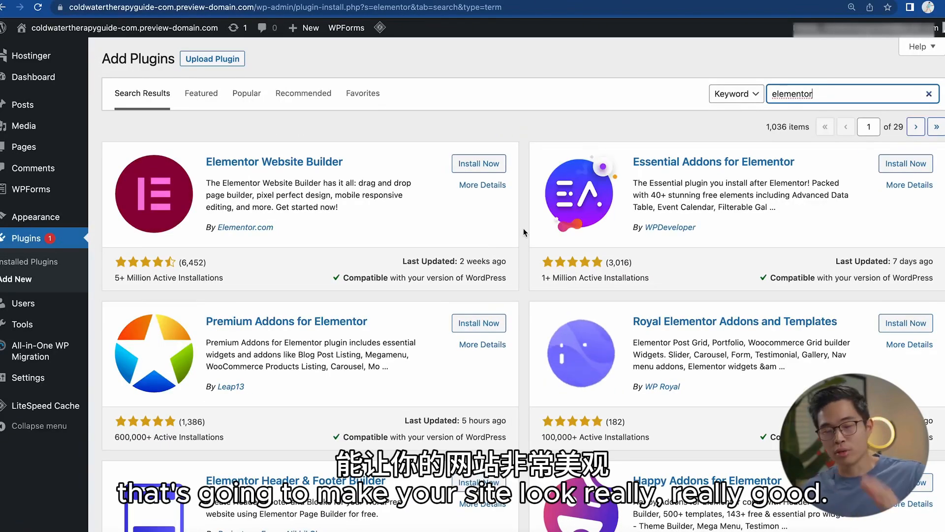
{"action": "left_click", "coordinate": [488, 165]}
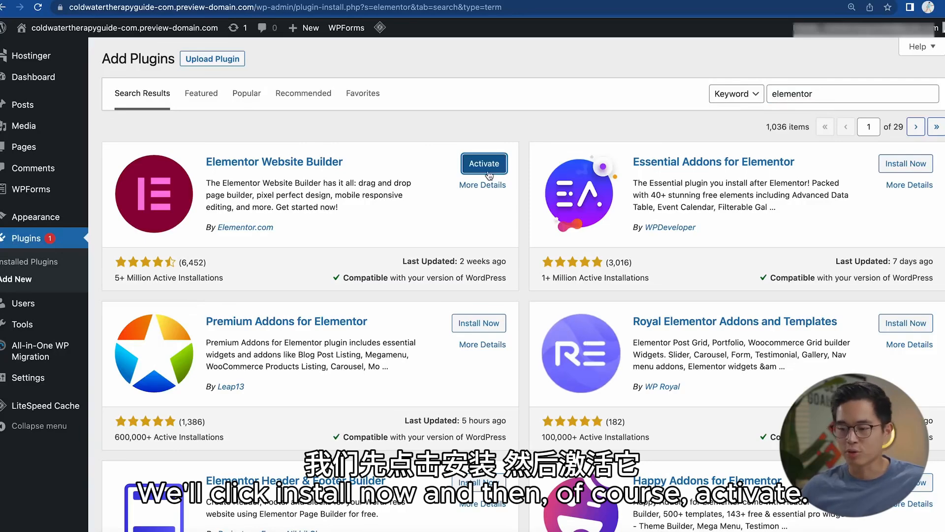
{"action": "left_click", "coordinate": [487, 163]}
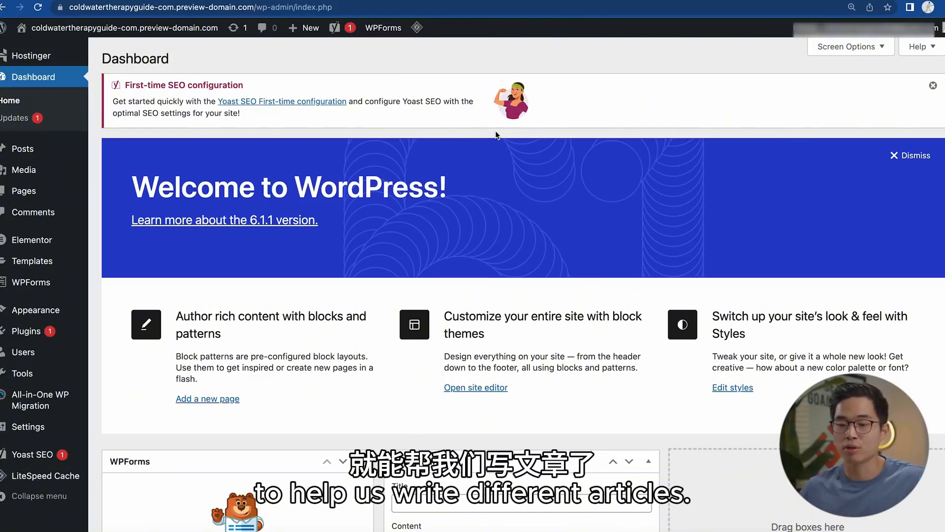
Step: Switch to ChatGPT and ask "what are the pros and cons of cold water therapy?" in the existing conversation
{"action": "left_click", "coordinate": [263, 0]}
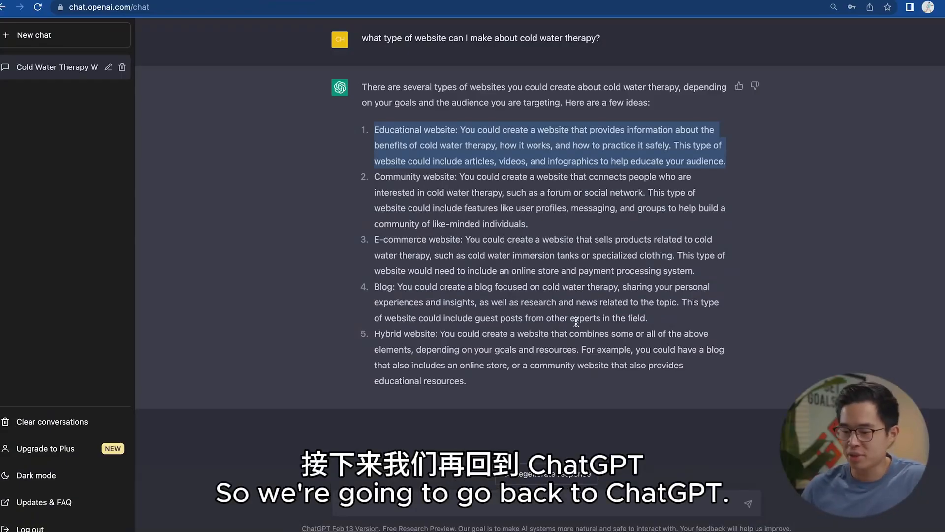
{"action": "left_click", "coordinate": [438, 504]}
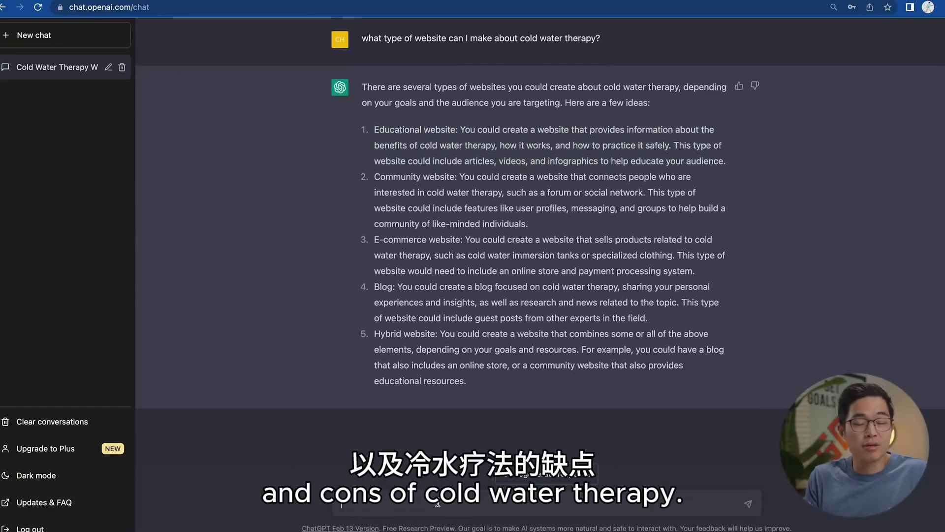
{"action": "type", "text": "what are the pros and cons of cold water therapy?"}
{"action": "key", "text": "Return"}
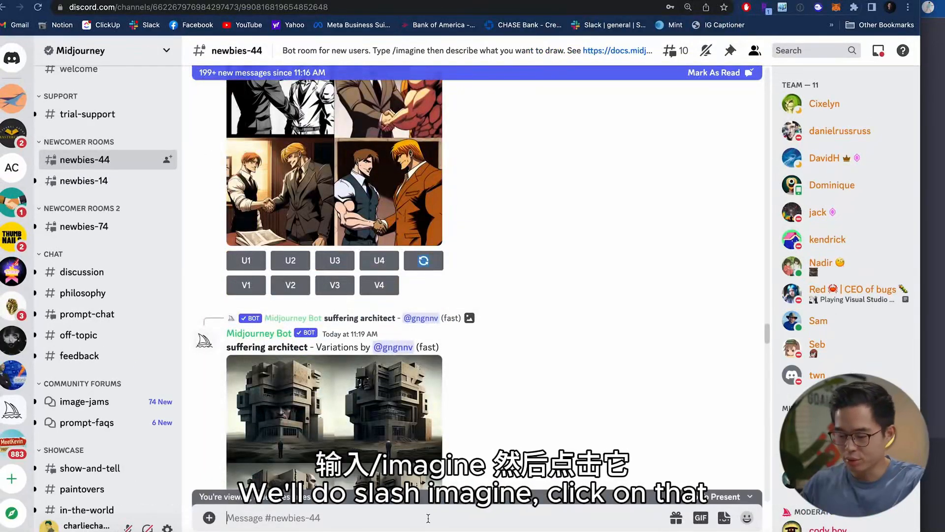
Step: In Midjourney's newbies-44 channel on Discord, generate images with the /imagine prompt "cold water therapy tub, realistic"
{"action": "type", "text": "/imagine"}
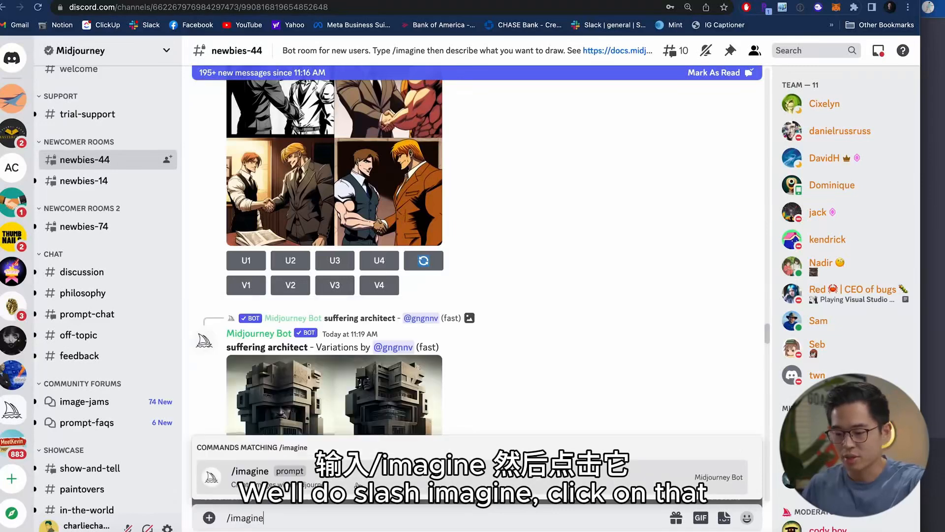
{"action": "left_click", "coordinate": [357, 487]}
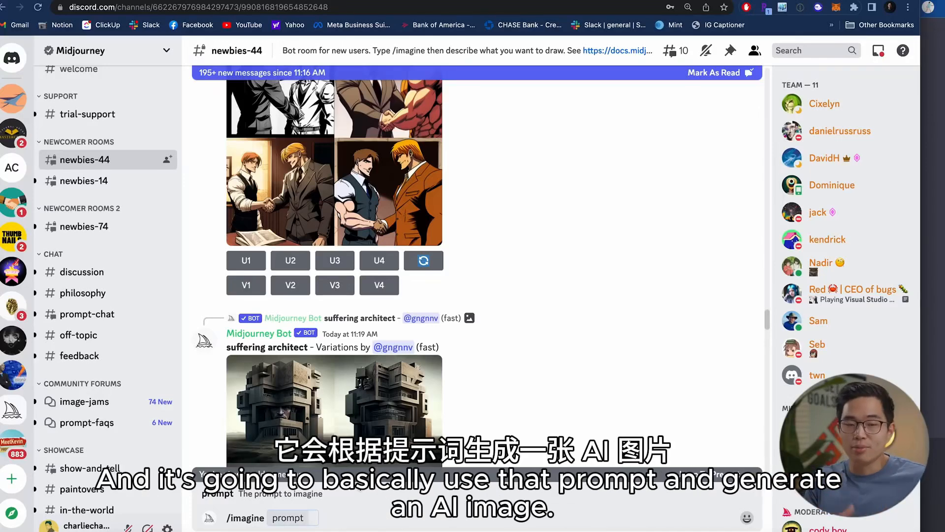
{"action": "type", "text": "cold water ther"}
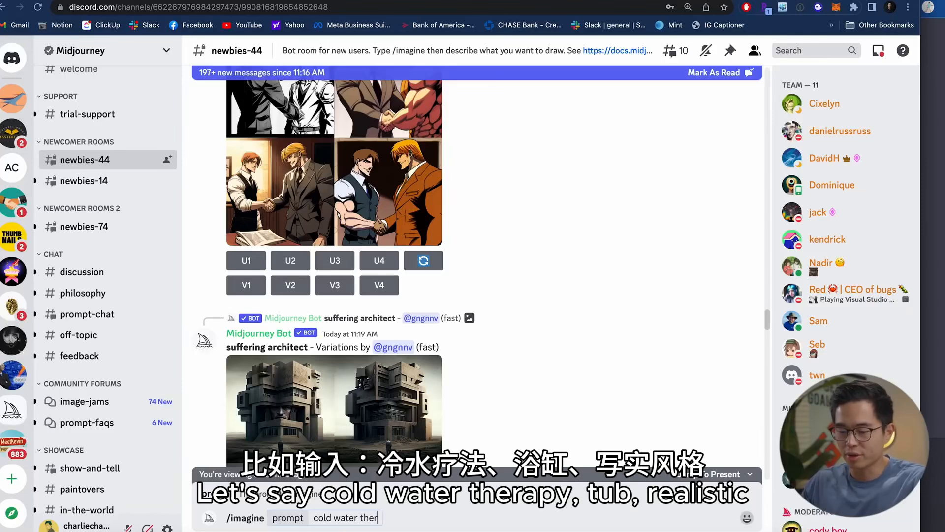
{"action": "type", "text": "apy tub, realisti"}
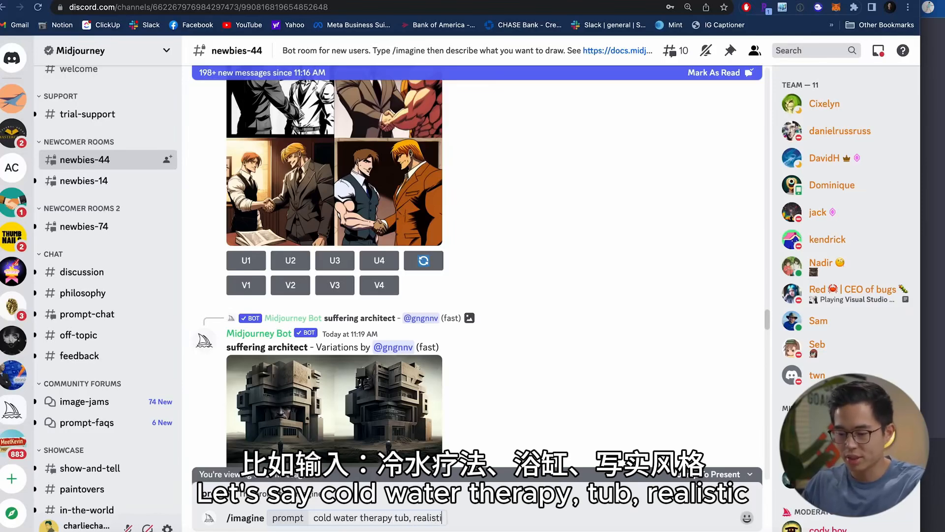
{"action": "type", "text": "c"}
{"action": "key", "text": "Return"}
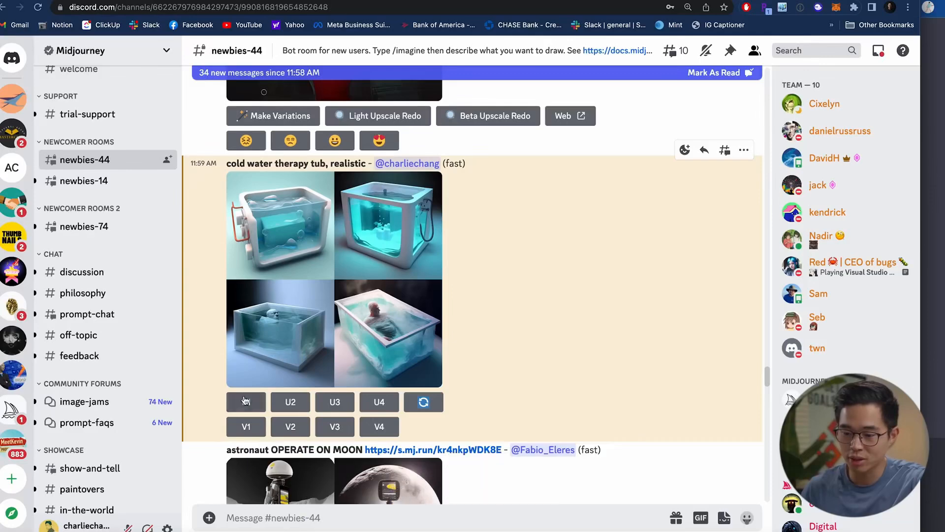
Step: Upscale the first of the four tub images and open the upscaled result at full size for saving
{"action": "left_click", "coordinate": [243, 402]}
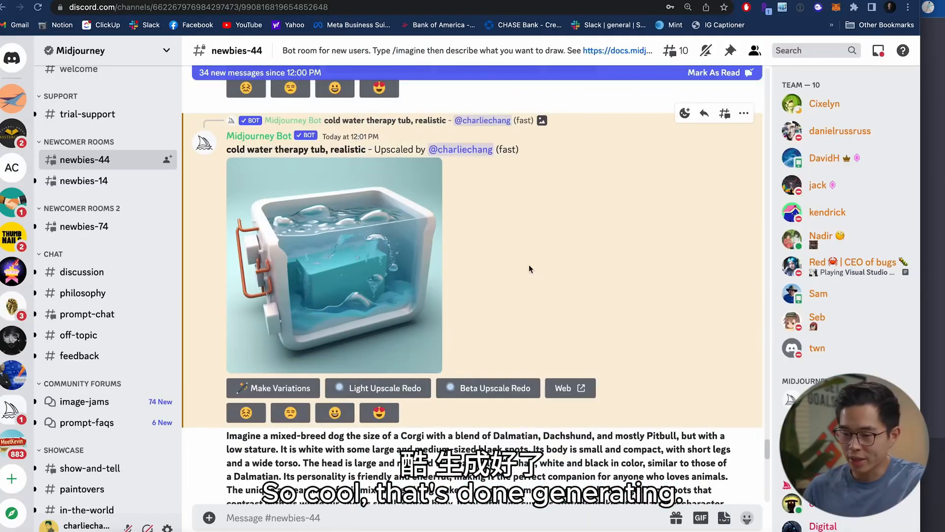
{"action": "left_click", "coordinate": [348, 273]}
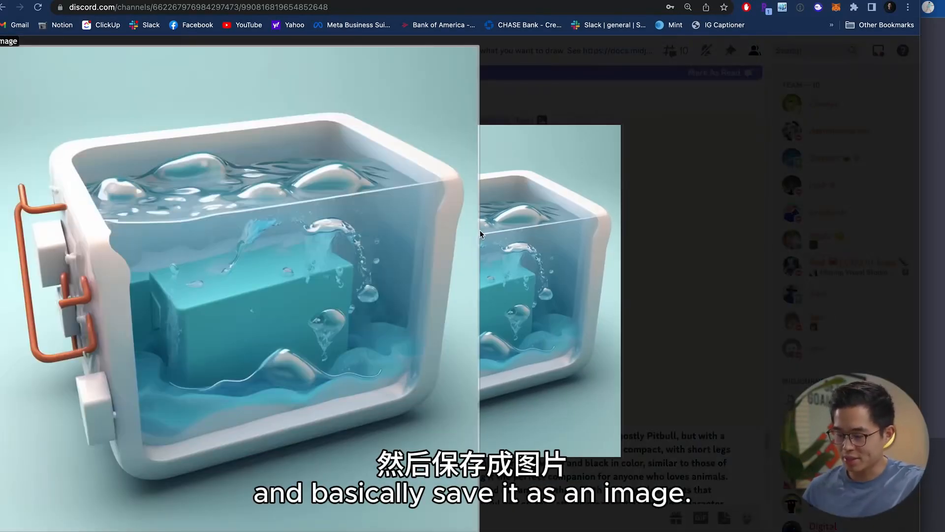
{"action": "right_click", "coordinate": [479, 229]}
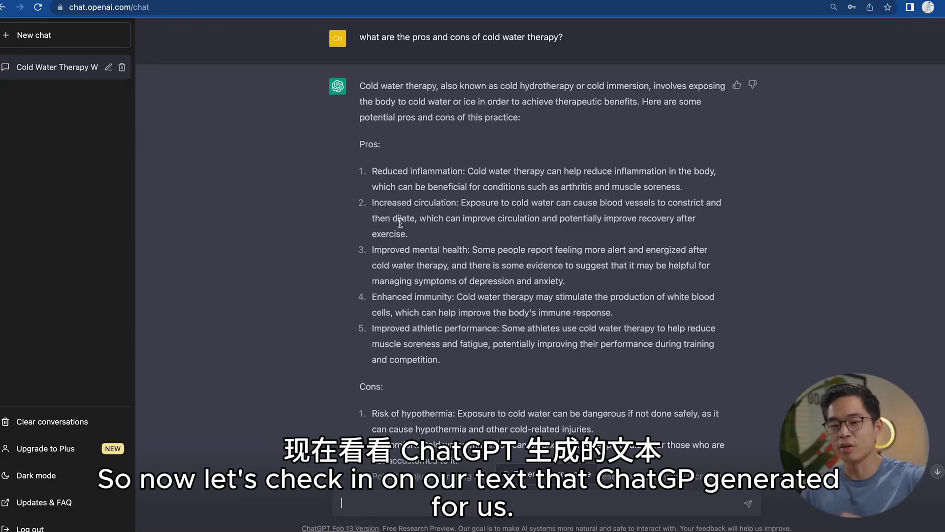
Step: Read through ChatGPT's list of pros and cons of cold water therapy to review the text
{"action": "scroll", "coordinate": [400, 223], "scroll_direction": "up", "scroll_amount": 2}
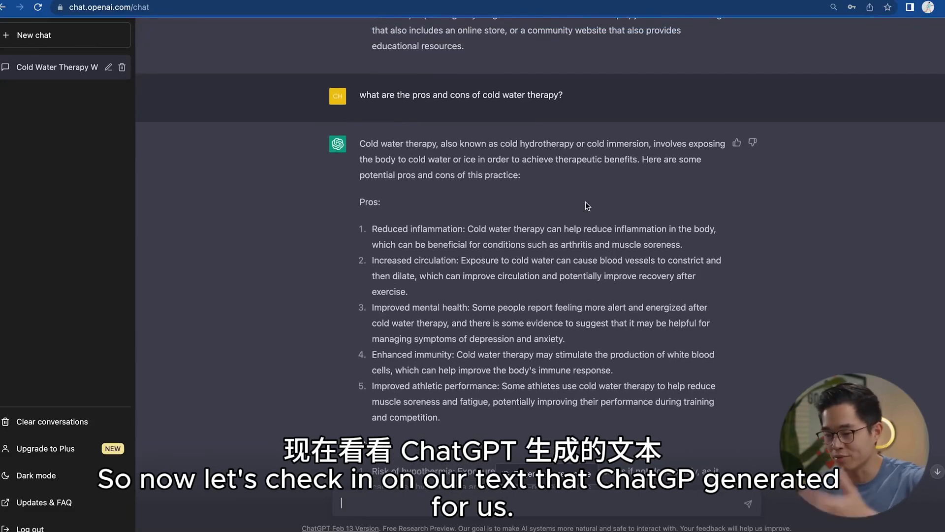
{"action": "scroll", "coordinate": [544, 423], "scroll_direction": "down", "scroll_amount": 4}
{"action": "scroll", "coordinate": [543, 423], "scroll_direction": "up", "scroll_amount": 1}
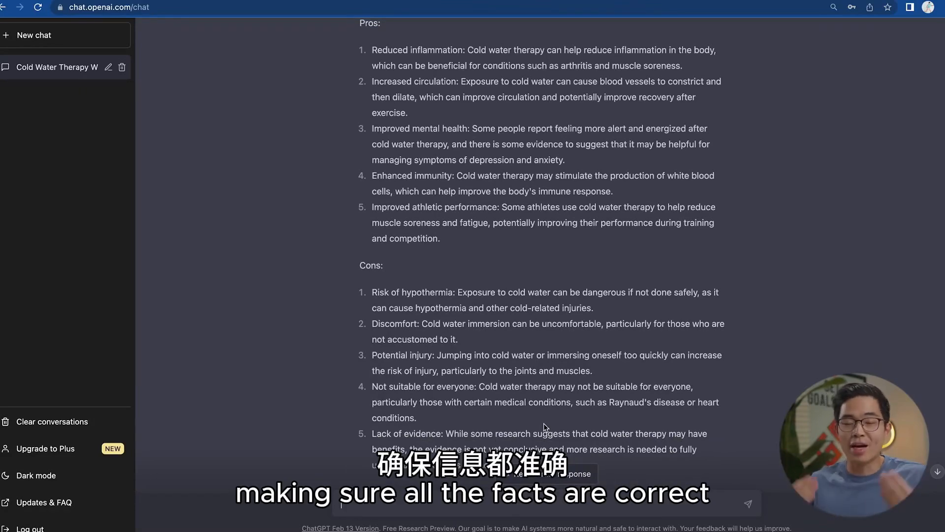
{"action": "scroll", "coordinate": [543, 424], "scroll_direction": "down", "scroll_amount": 2}
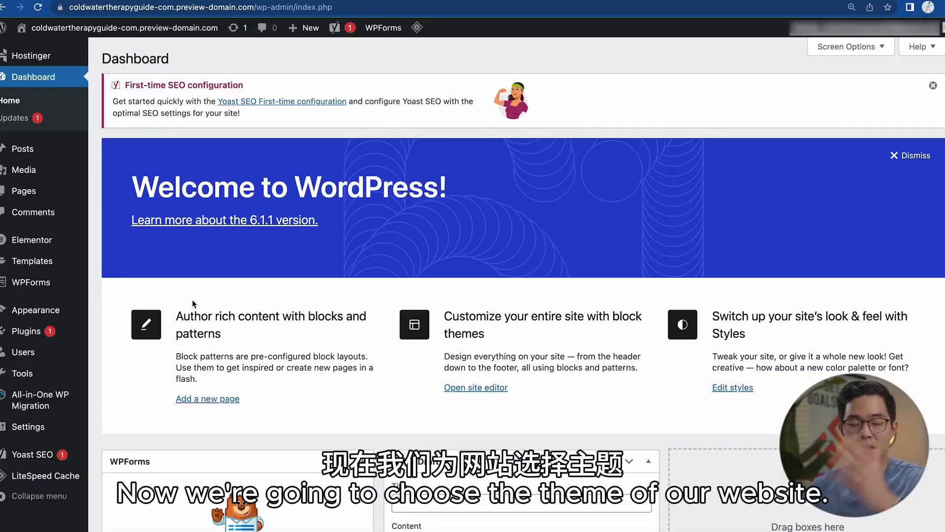
Step: Add the Astra theme from the popular WordPress themes, then install and activate it on the website
{"action": "mouse_move", "coordinate": [28, 315]}
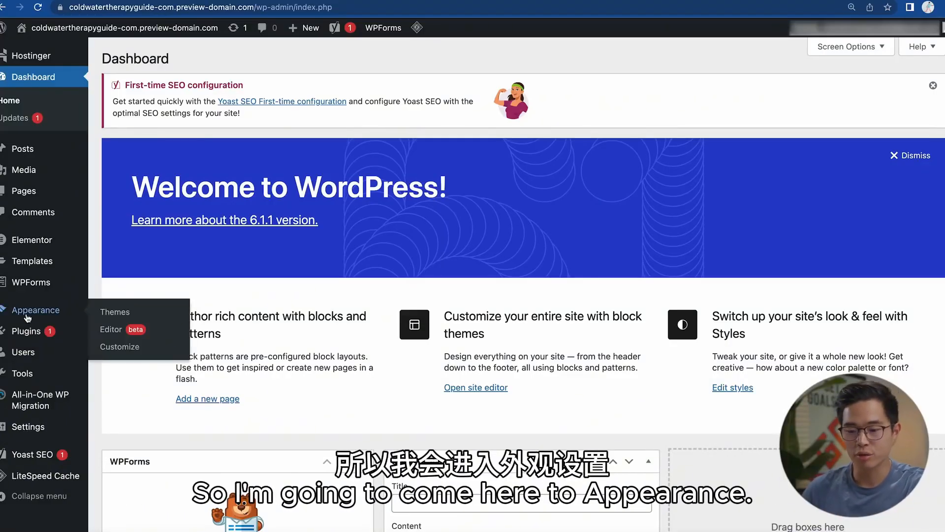
{"action": "left_click", "coordinate": [129, 313]}
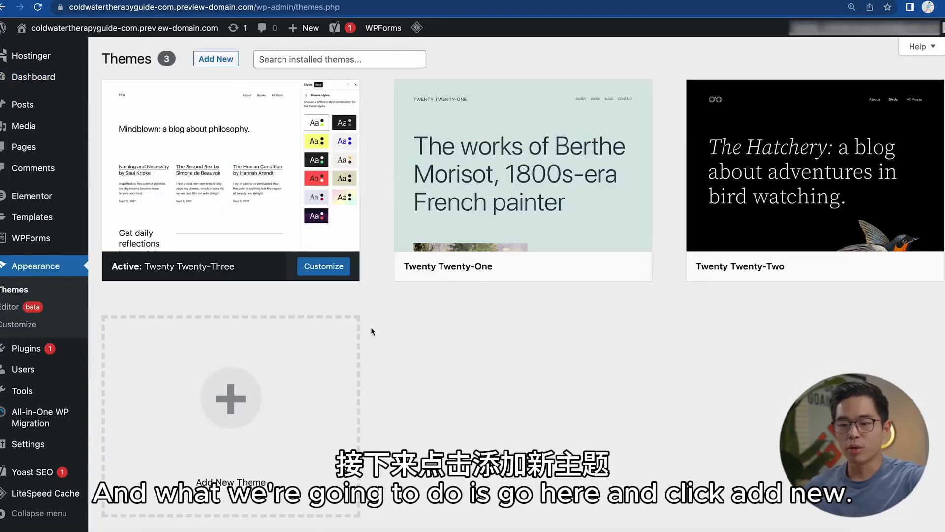
{"action": "left_click", "coordinate": [217, 59]}
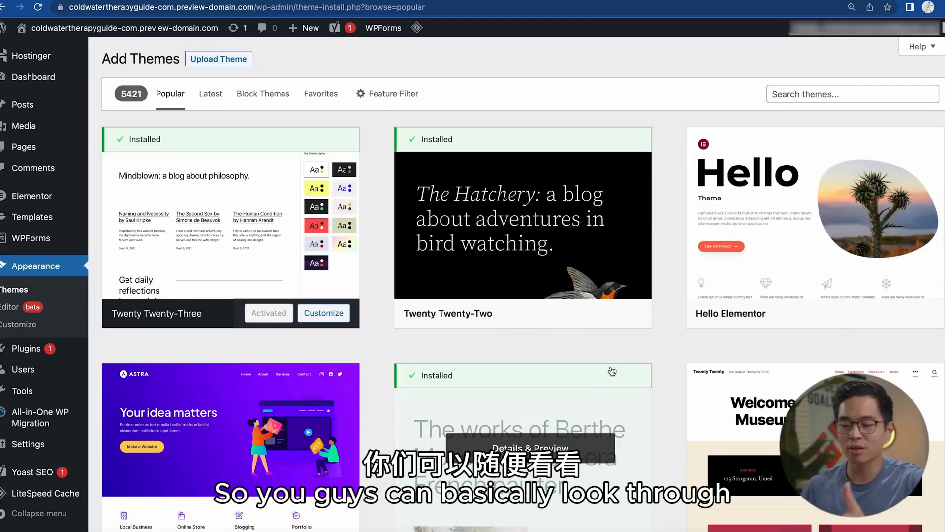
{"action": "scroll", "coordinate": [645, 351], "scroll_direction": "down", "scroll_amount": 3}
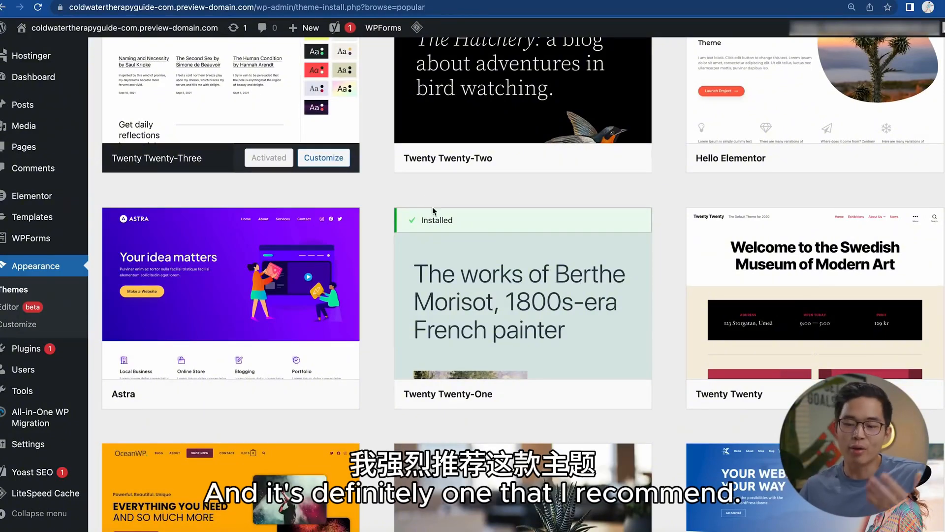
{"action": "mouse_move", "coordinate": [223, 261]}
{"action": "left_click", "coordinate": [327, 392]}
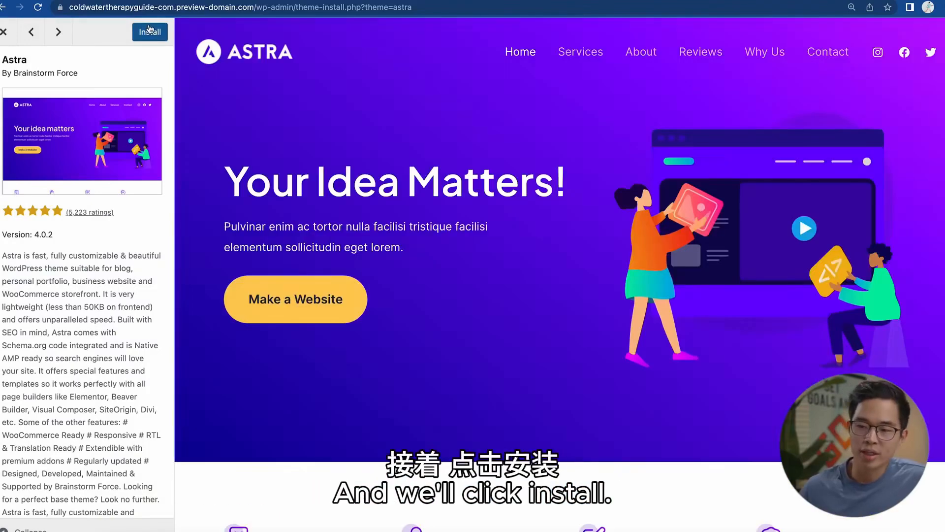
{"action": "left_click", "coordinate": [149, 32]}
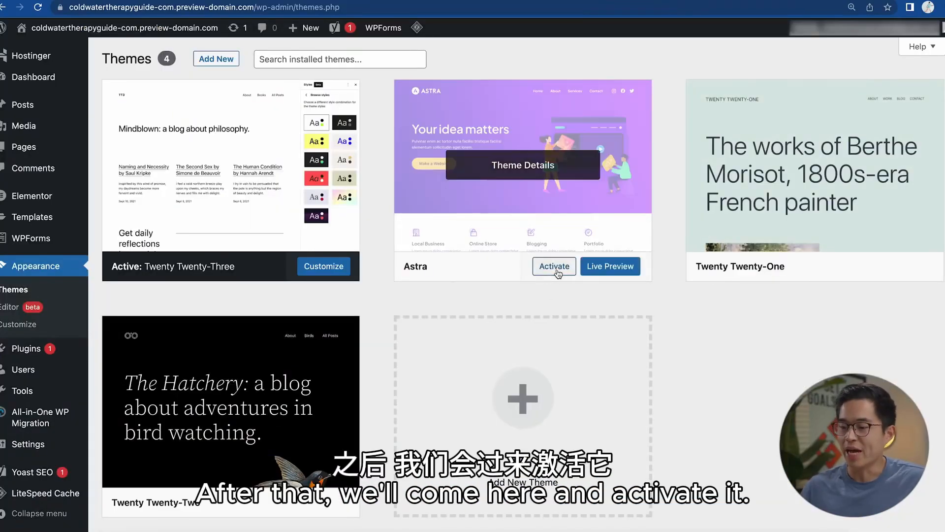
{"action": "left_click", "coordinate": [555, 268]}
{"action": "scroll", "coordinate": [524, 223], "scroll_direction": "down", "scroll_amount": 1}
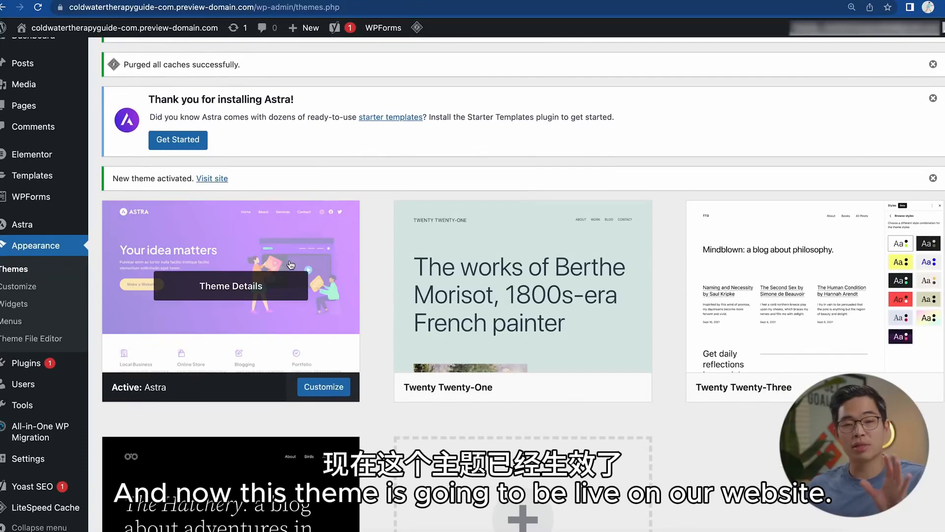
Step: Create a new page on the WordPress site and open it in the Elementor page builder
{"action": "left_click", "coordinate": [35, 112]}
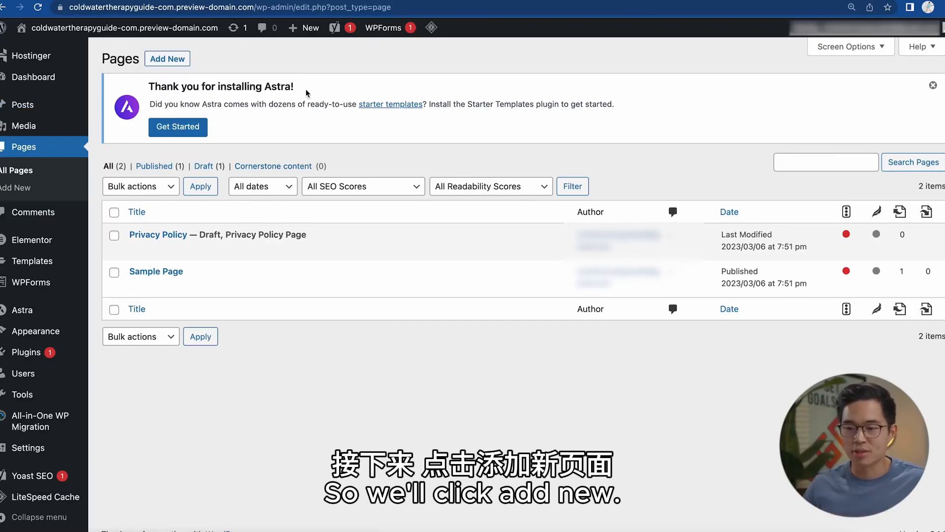
{"action": "left_click", "coordinate": [167, 59]}
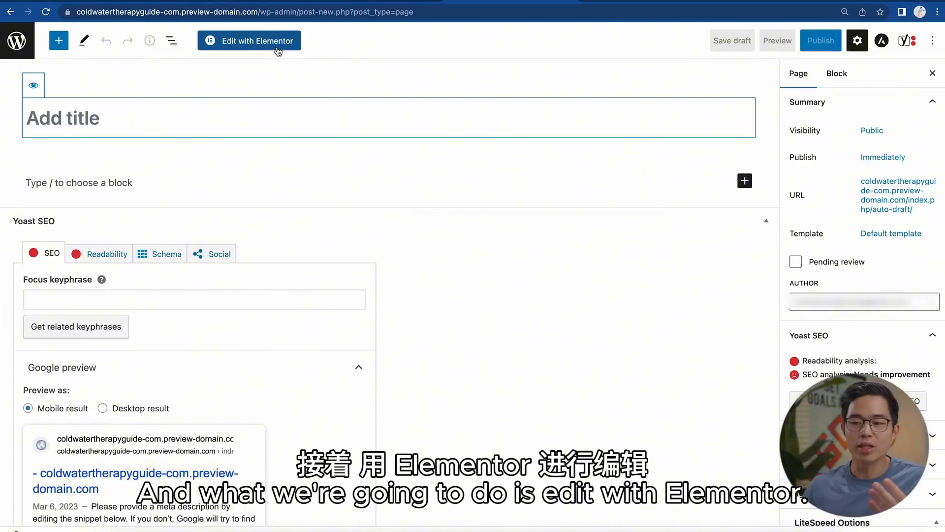
{"action": "left_click", "coordinate": [276, 47]}
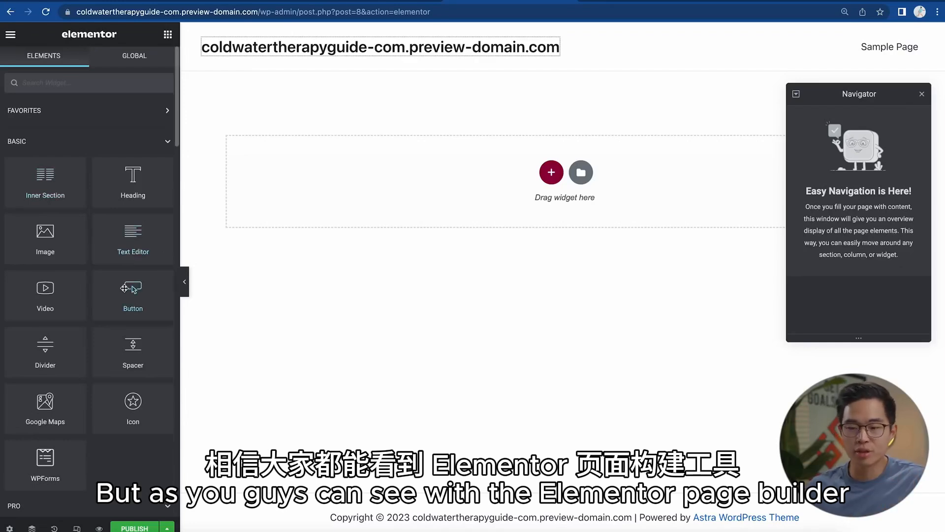
Step: Look through the Basic and Pro widgets that Elementor offers for building the page
{"action": "scroll", "coordinate": [124, 288], "scroll_direction": "down", "scroll_amount": 10}
{"action": "scroll", "coordinate": [125, 291], "scroll_direction": "up", "scroll_amount": 6}
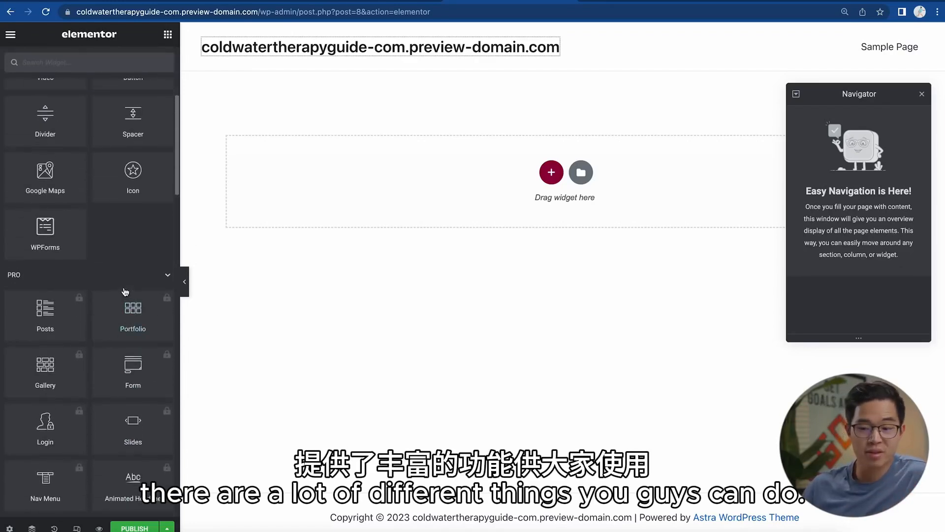
{"action": "scroll", "coordinate": [125, 291], "scroll_direction": "up", "scroll_amount": 5}
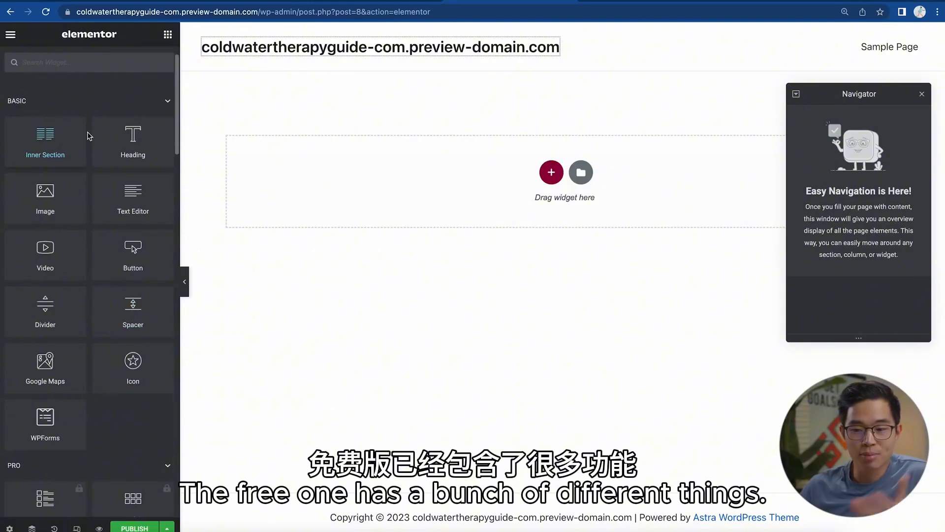
{"action": "scroll", "coordinate": [100, 325], "scroll_direction": "down", "scroll_amount": 5}
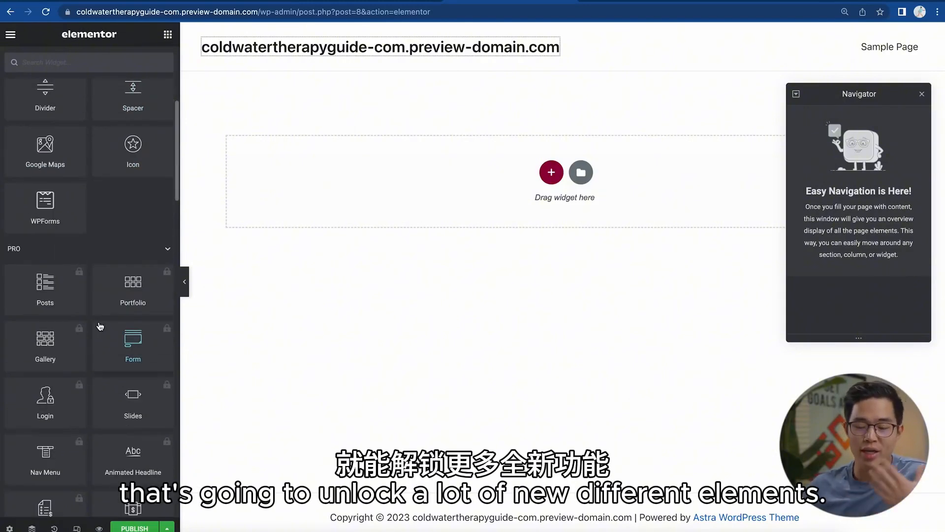
{"action": "scroll", "coordinate": [100, 326], "scroll_direction": "down", "scroll_amount": 4}
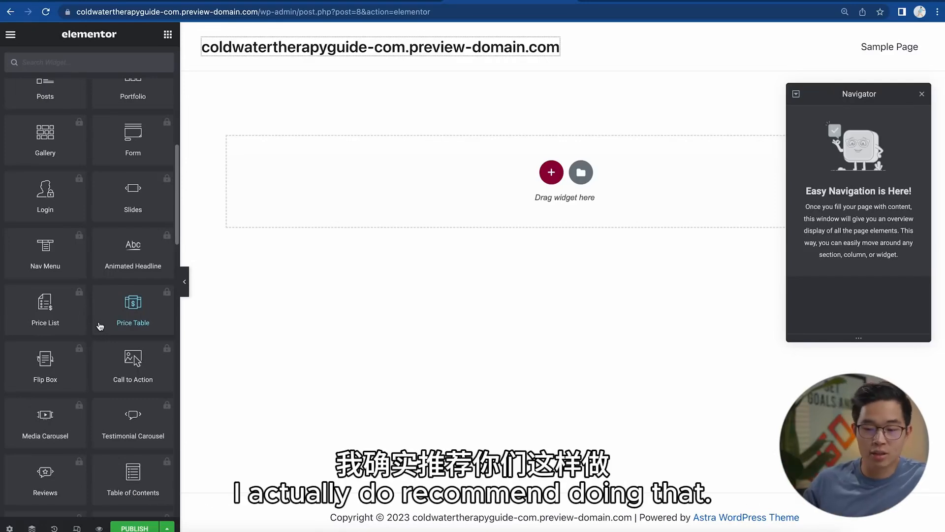
Step: Add an Image widget to the page, upload the cold water therapy tub picture and insert it
{"action": "scroll", "coordinate": [100, 326], "scroll_direction": "up", "scroll_amount": 8}
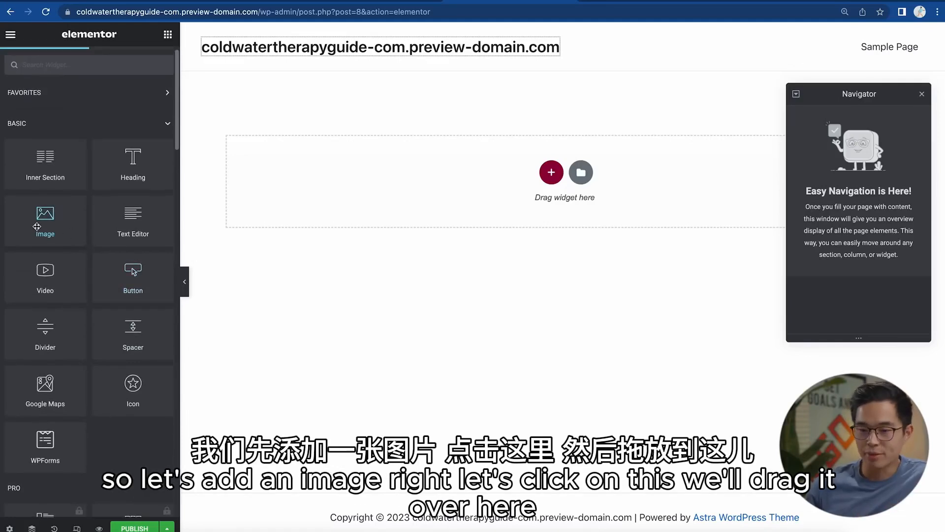
{"action": "left_click_drag", "start_coordinate": [49, 221], "coordinate": [419, 179]}
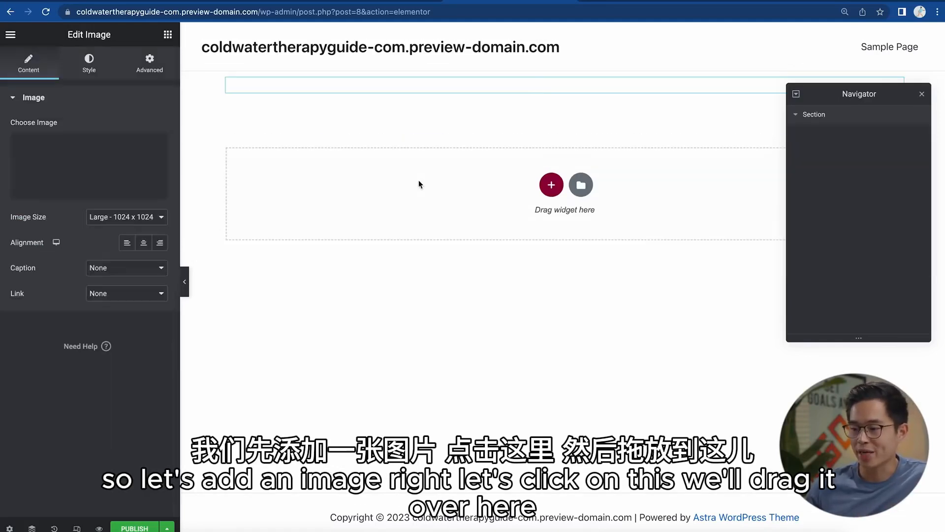
{"action": "left_click", "coordinate": [76, 159]}
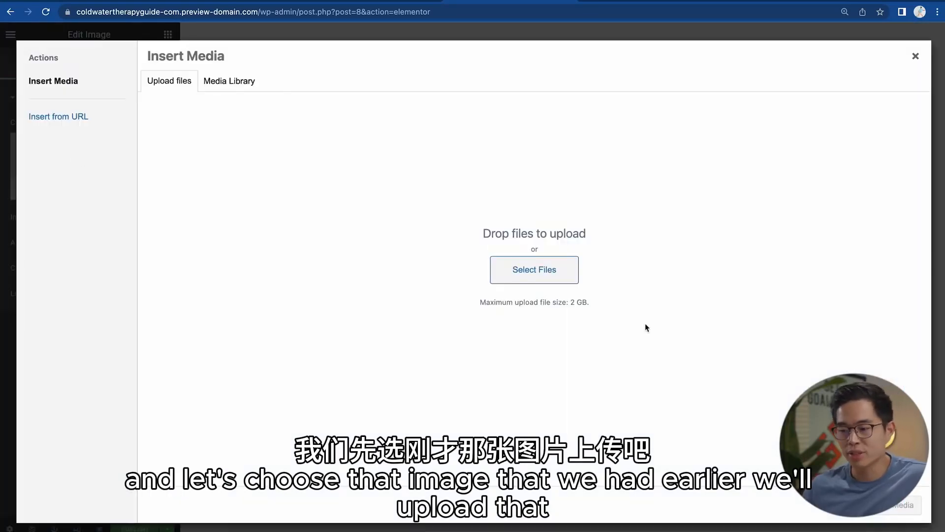
{"action": "left_click", "coordinate": [526, 271]}
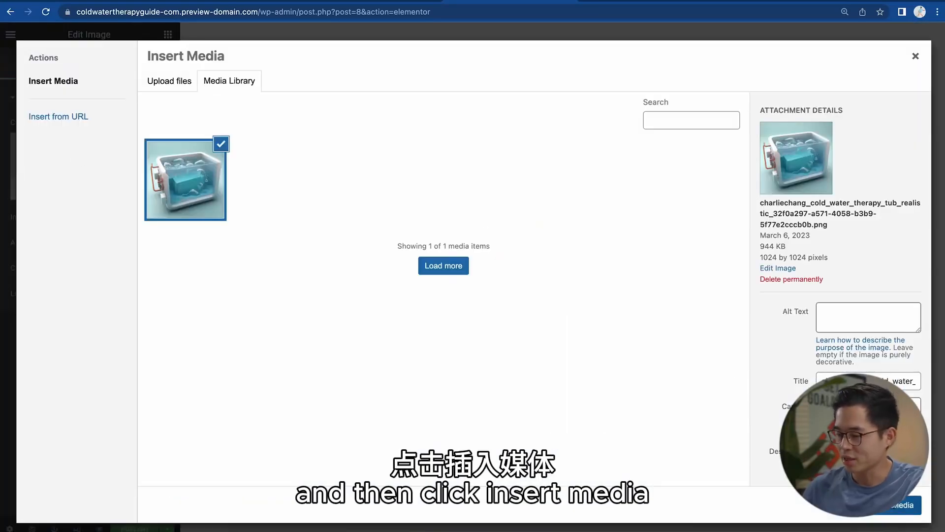
{"action": "left_click", "coordinate": [888, 507]}
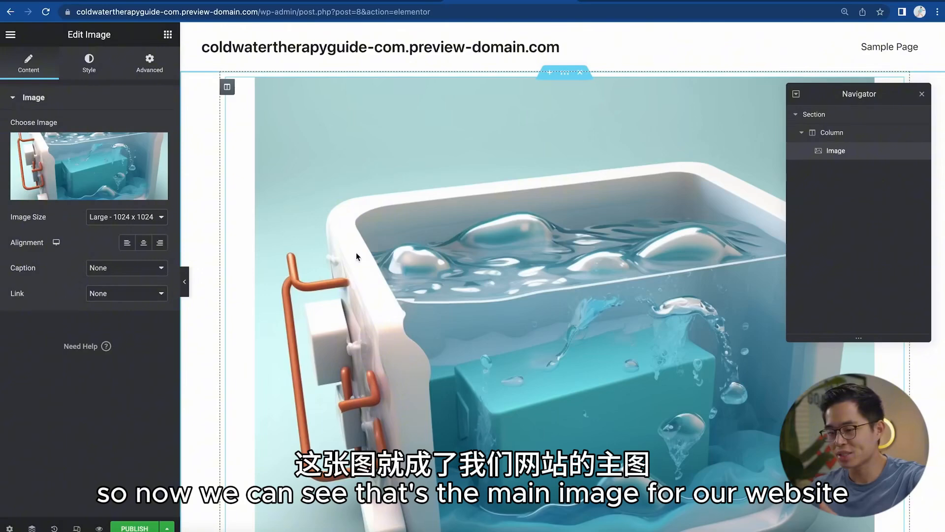
Step: Set the tub image's size to Full, its max width to 51% and its height to 460 px
{"action": "scroll", "coordinate": [356, 252], "scroll_direction": "down", "scroll_amount": 2}
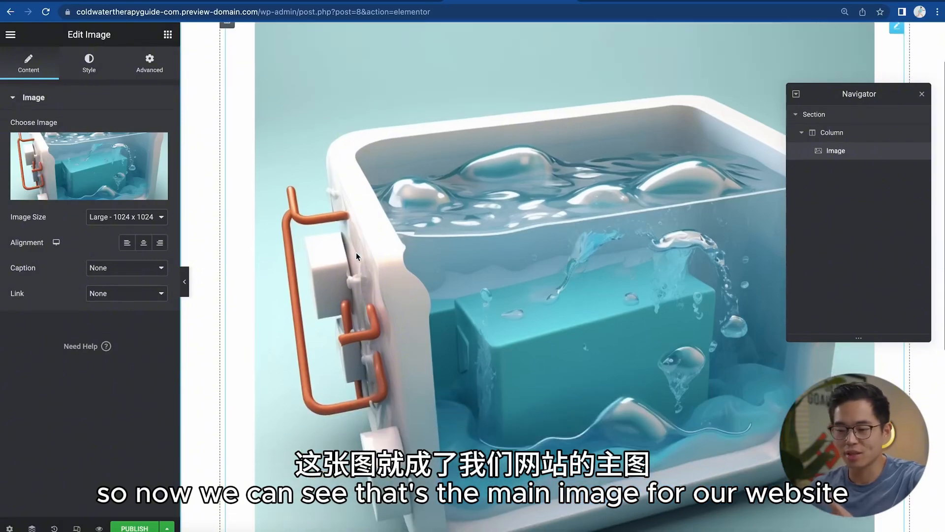
{"action": "left_click", "coordinate": [134, 220]}
{"action": "left_click", "coordinate": [147, 194]}
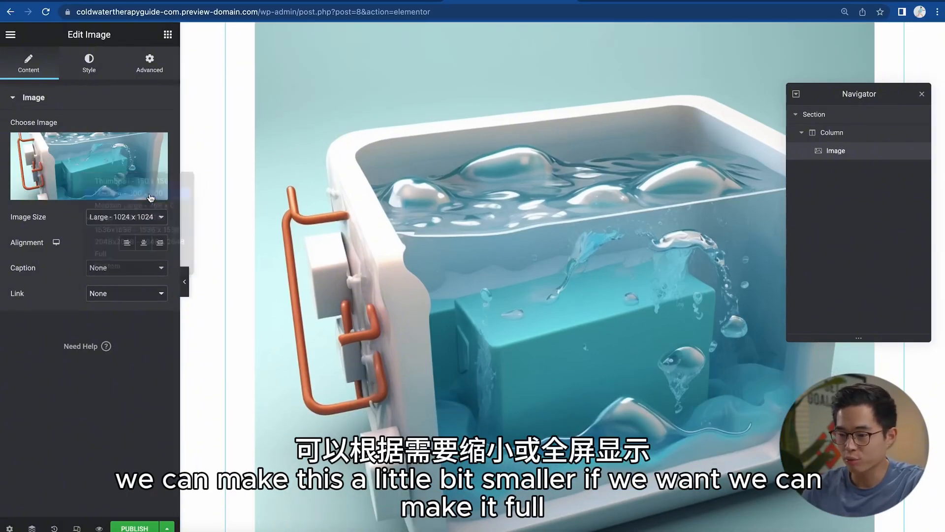
{"action": "left_click", "coordinate": [127, 217]}
{"action": "left_click", "coordinate": [122, 278]}
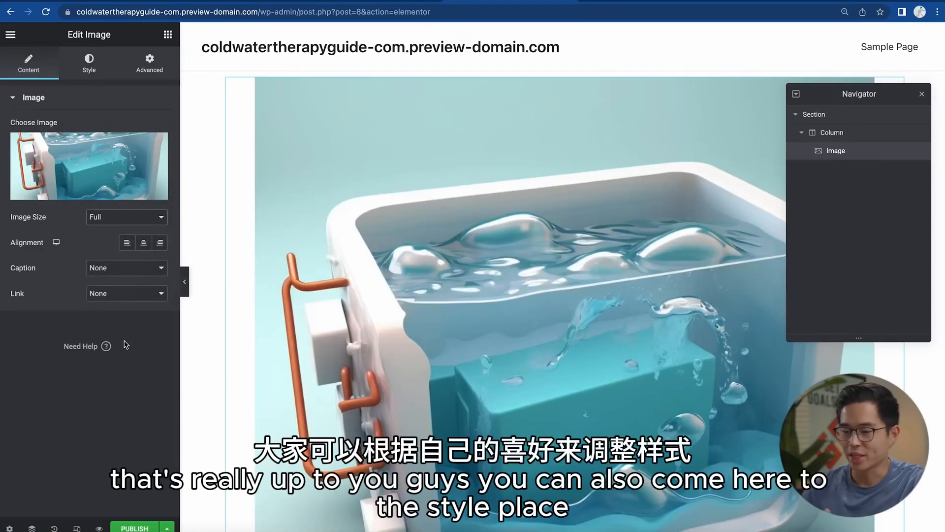
{"action": "left_click", "coordinate": [98, 62]}
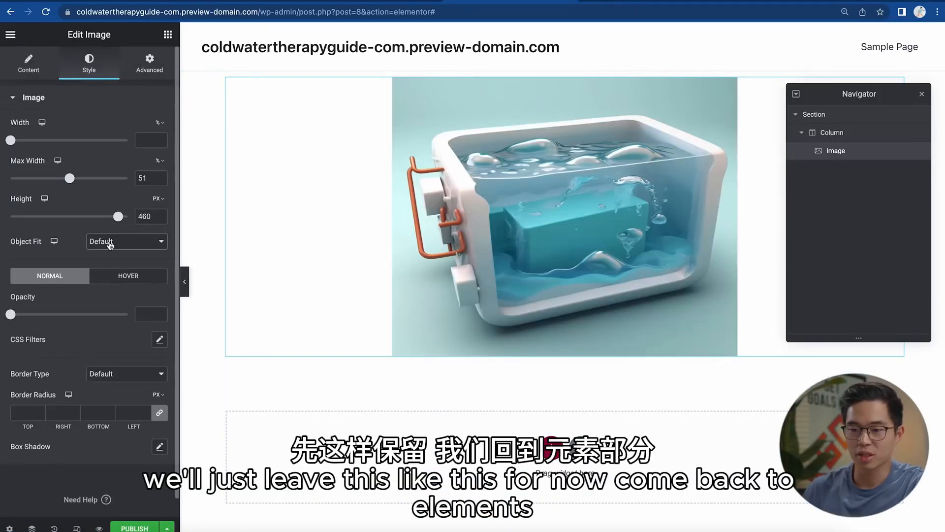
Step: Add a Heading widget below the image with the text "Cold Water Therapy - Pros and Cons"
{"action": "left_click", "coordinate": [32, 59]}
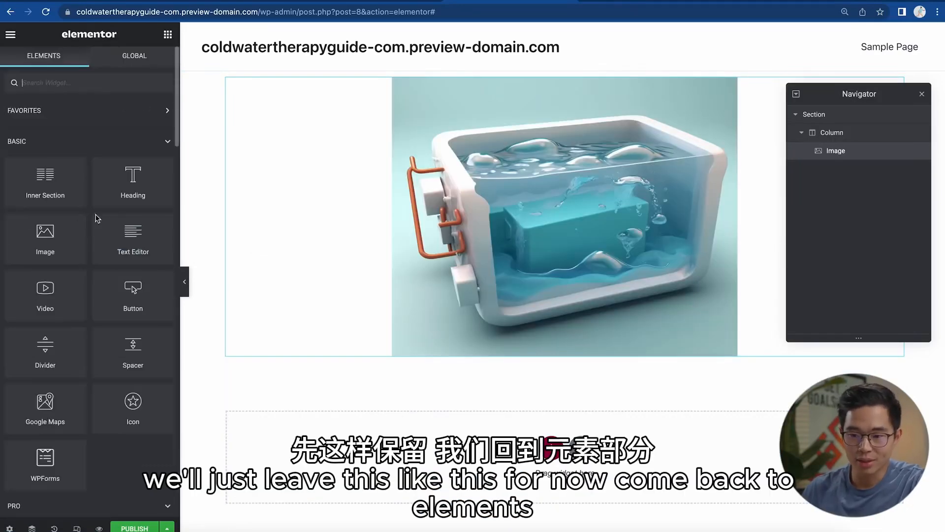
{"action": "left_click_drag", "start_coordinate": [168, 203], "coordinate": [481, 423]}
{"action": "triple_click", "coordinate": [467, 384]}
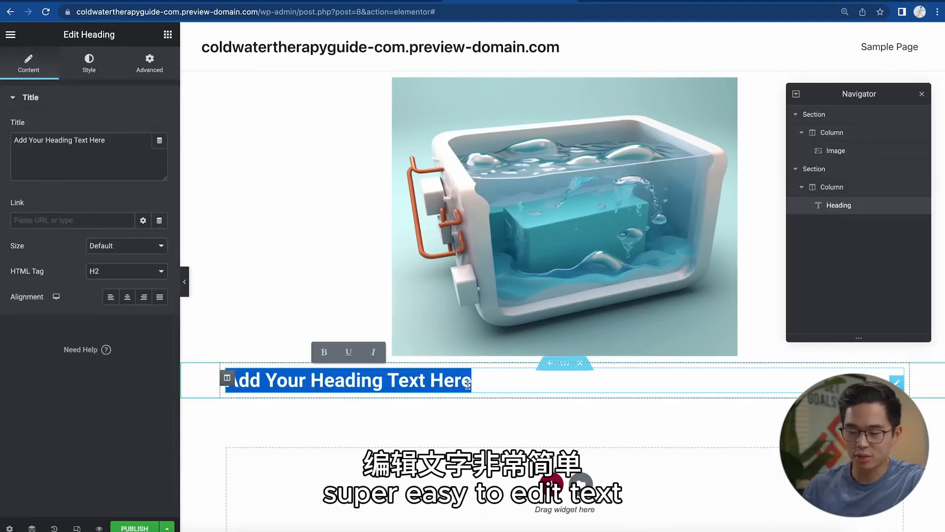
{"action": "type", "text": "Cold Water Therapy - Pros and Cons"}
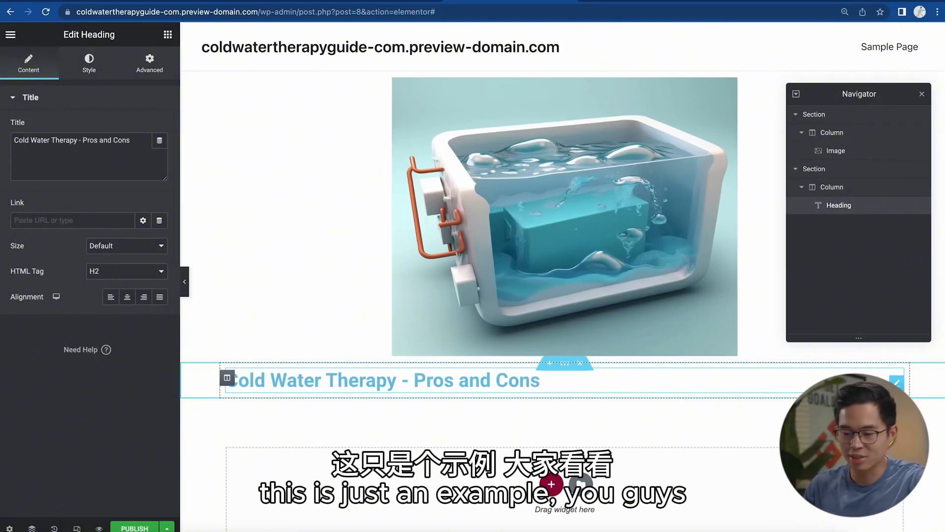
Step: Center the "Cold Water Therapy - Pros and Cons" heading and change its text color to dark purple
{"action": "triple_click", "coordinate": [382, 381]}
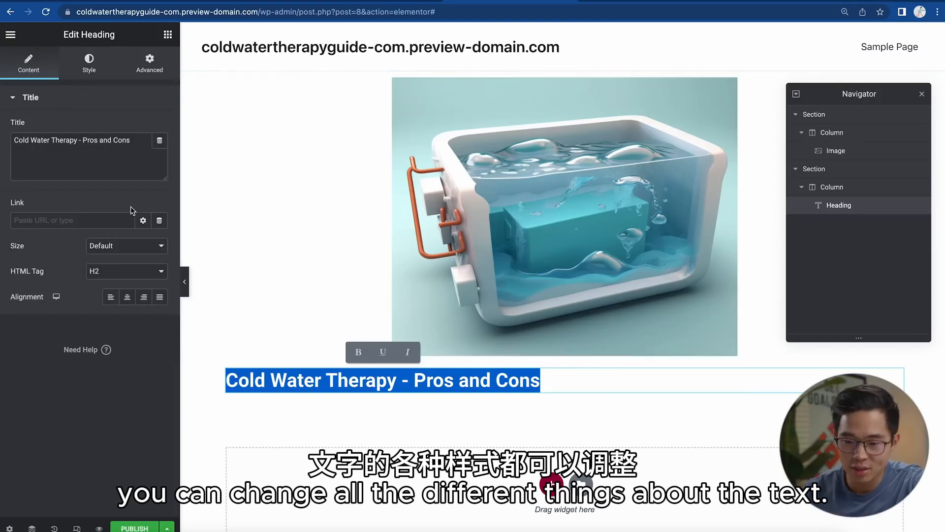
{"action": "left_click", "coordinate": [128, 298]}
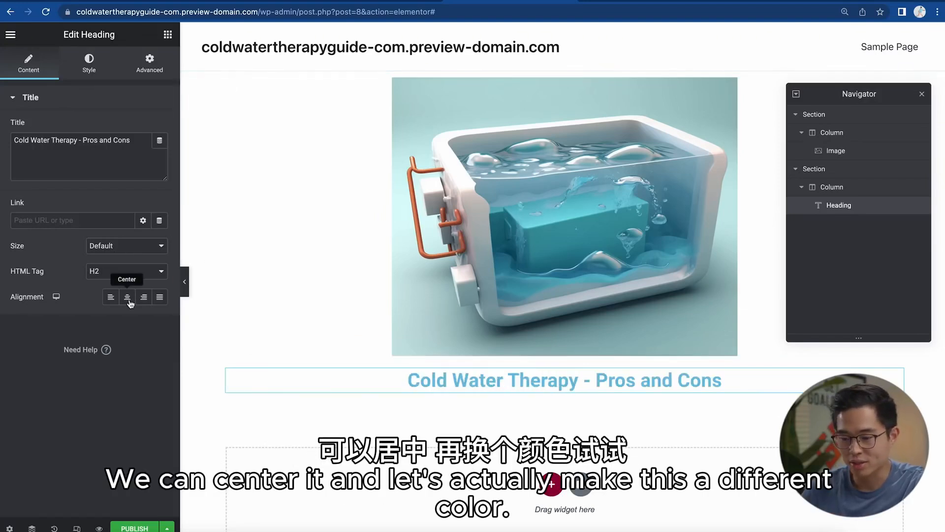
{"action": "left_click", "coordinate": [91, 71]}
{"action": "left_click", "coordinate": [159, 127]}
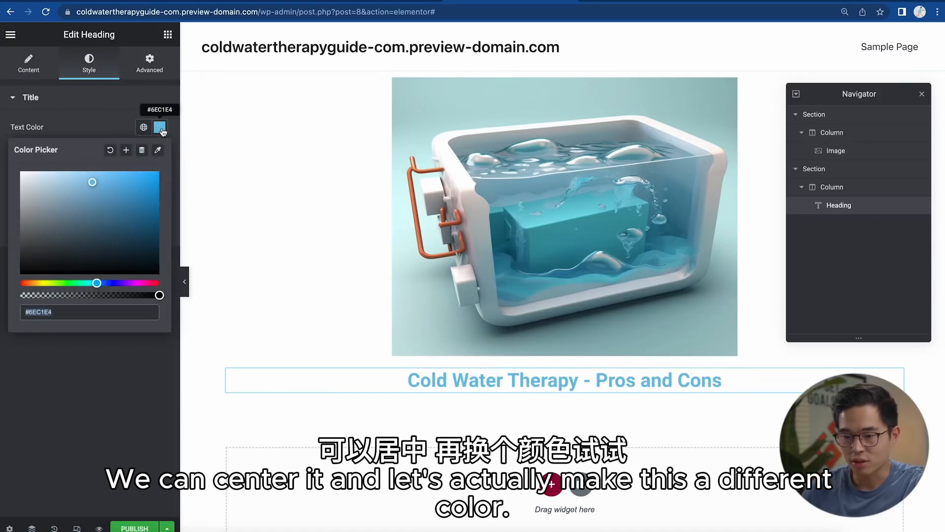
{"action": "left_click_drag", "start_coordinate": [96, 283], "coordinate": [130, 283]}
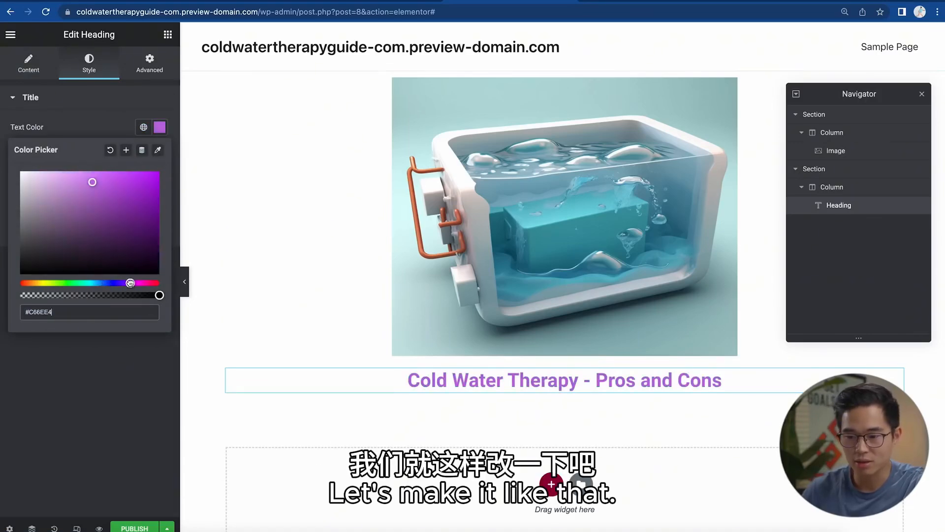
{"action": "left_click", "coordinate": [130, 205]}
Step: Add a Text Editor widget below the heading and replace its placeholder with the copied ChatGPT pros and cons text
{"action": "left_click", "coordinate": [168, 35]}
{"action": "scroll", "coordinate": [126, 117], "scroll_direction": "down", "scroll_amount": 2}
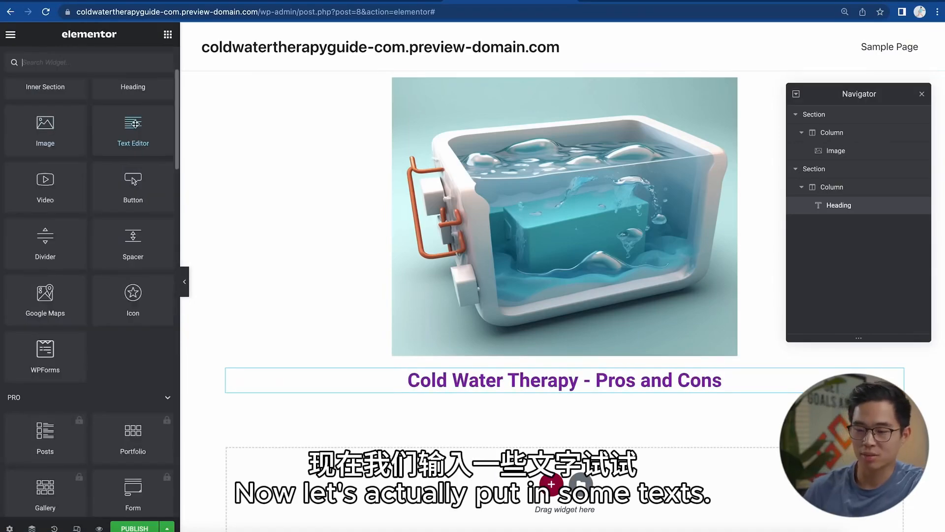
{"action": "left_click_drag", "start_coordinate": [139, 127], "coordinate": [467, 475]}
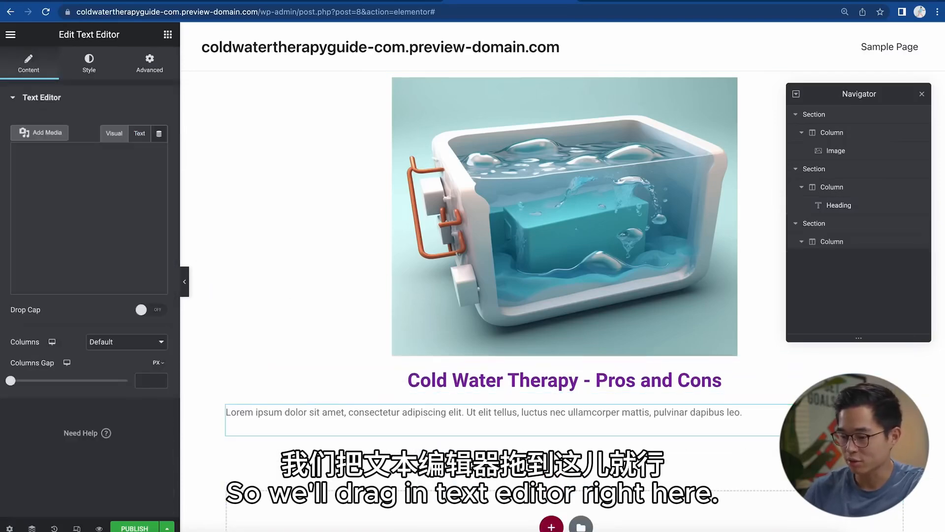
{"action": "key", "text": "ctrl+a"}
{"action": "key", "text": "BackSpace"}
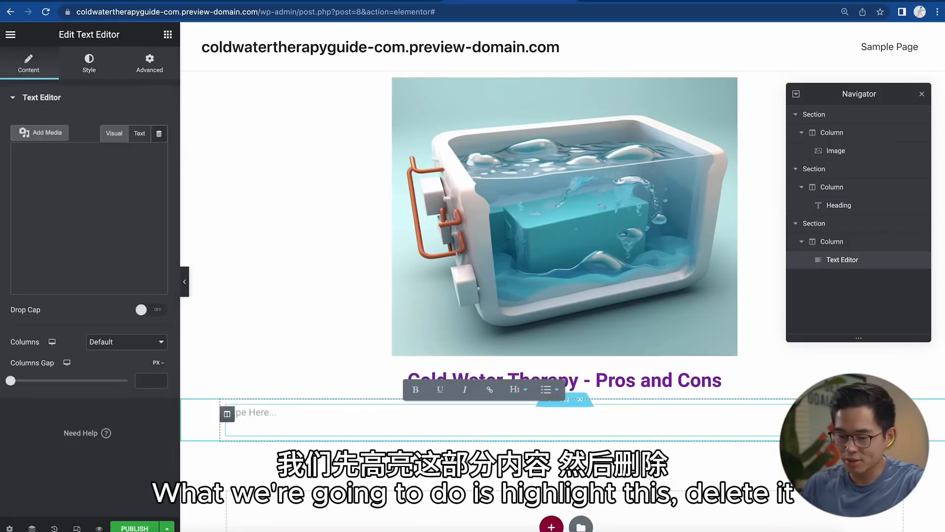
{"action": "key", "text": "ctrl+v"}
{"action": "left_click", "coordinate": [530, 315]}
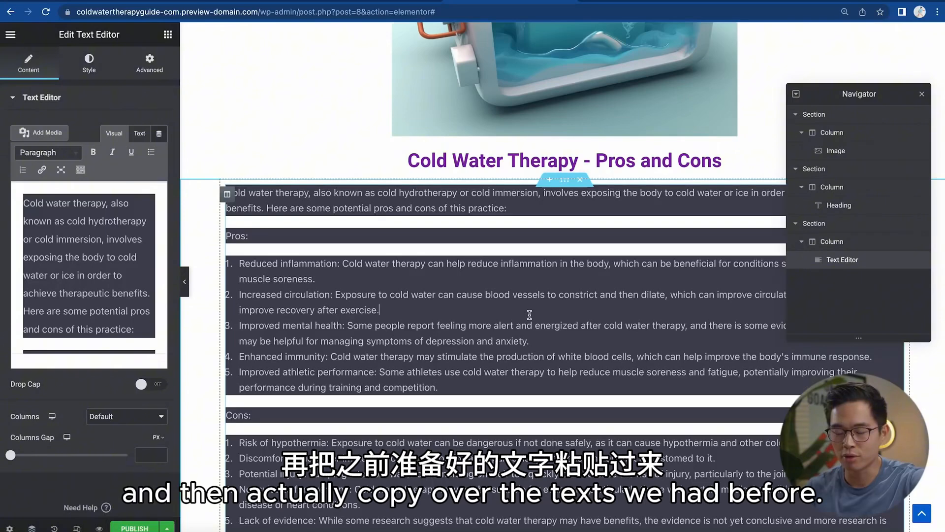
Step: Move the Navigator away from the text and start new paragraphs before "Pros:" and "Cons:" in the pasted text
{"action": "scroll", "coordinate": [529, 315], "scroll_direction": "up", "scroll_amount": 1}
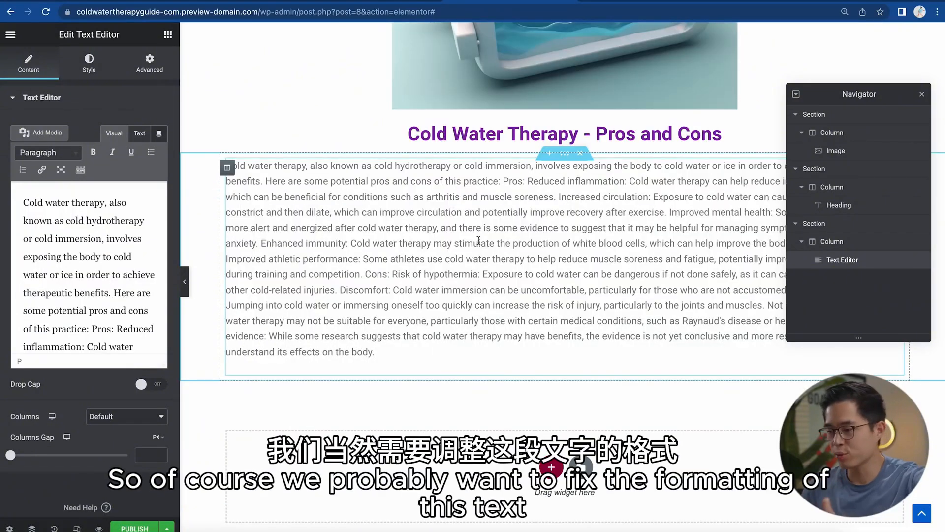
{"action": "left_click_drag", "start_coordinate": [898, 94], "coordinate": [905, 53]}
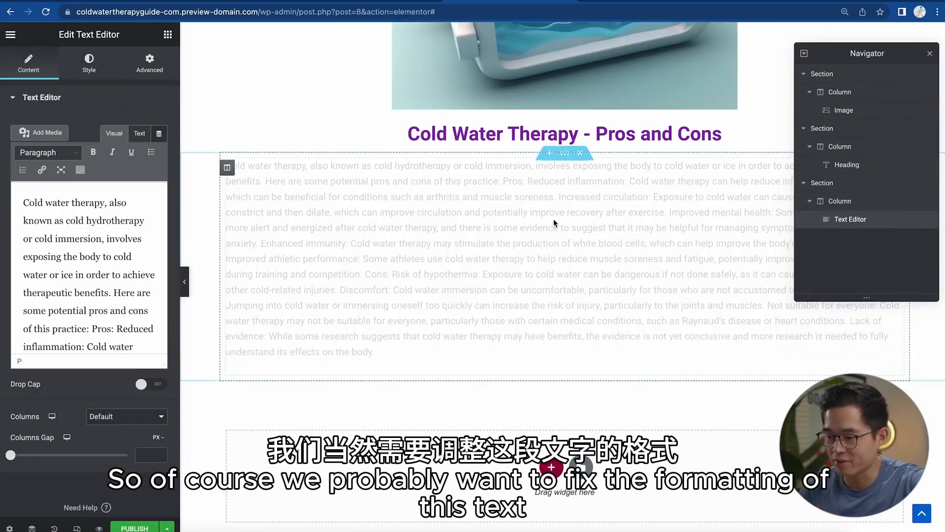
{"action": "left_click", "coordinate": [503, 181]}
{"action": "key", "text": "Return"}
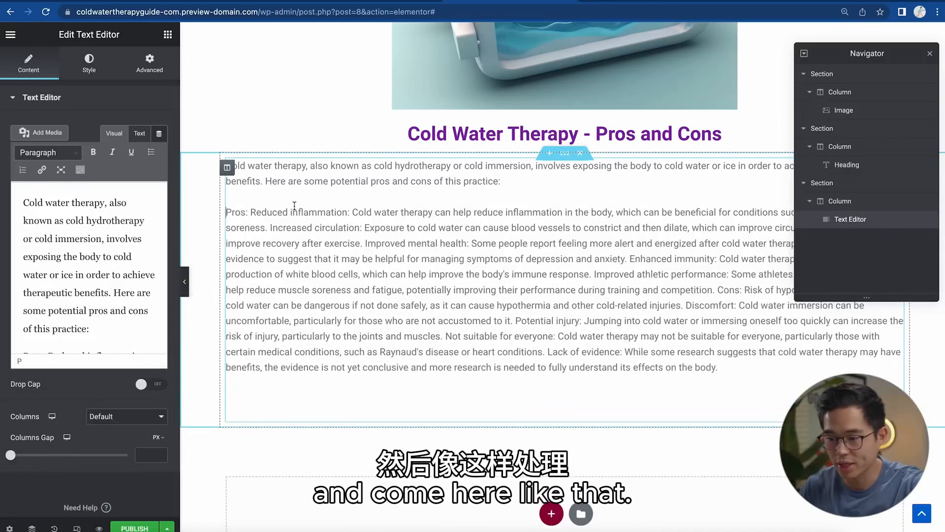
{"action": "left_click", "coordinate": [719, 289]}
{"action": "key", "text": "Return"}
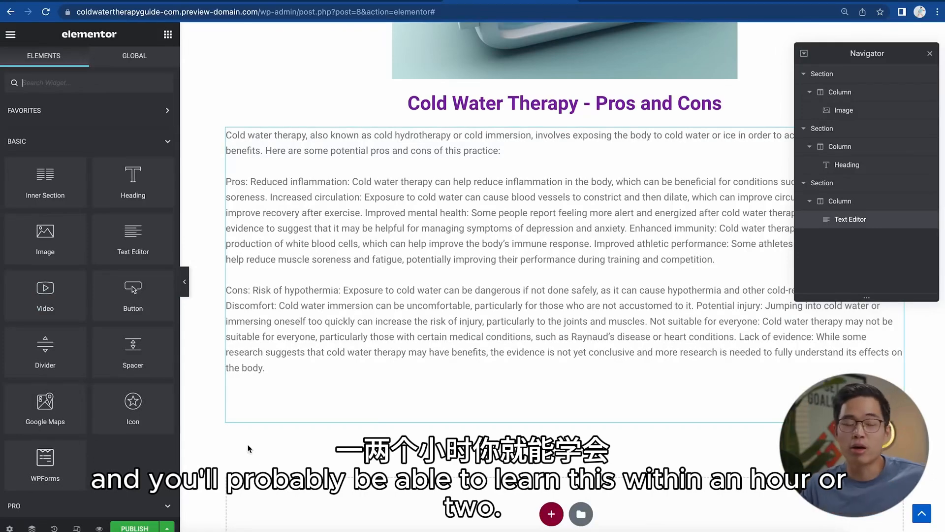
Step: Publish the page, then review its title, Yoast SEO section and permalink in the WordPress page editor
{"action": "left_click", "coordinate": [136, 526]}
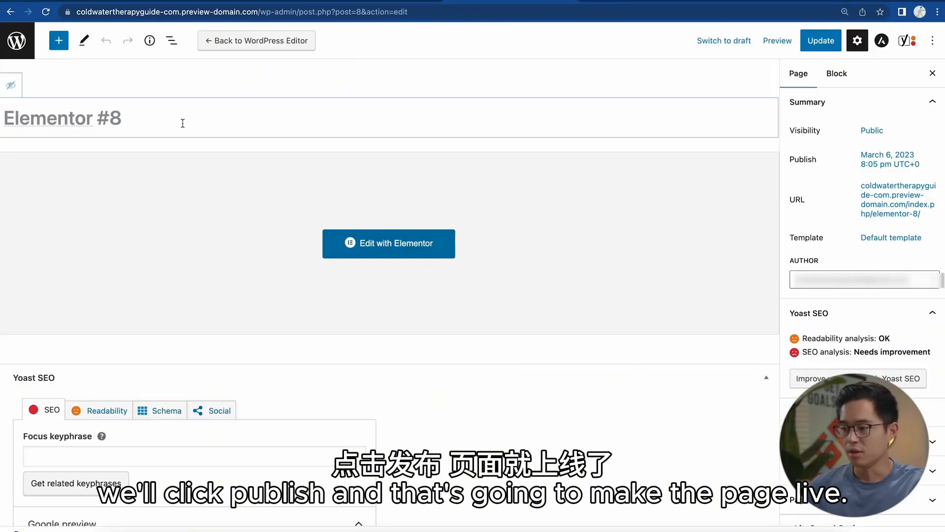
{"action": "triple_click", "coordinate": [155, 123]}
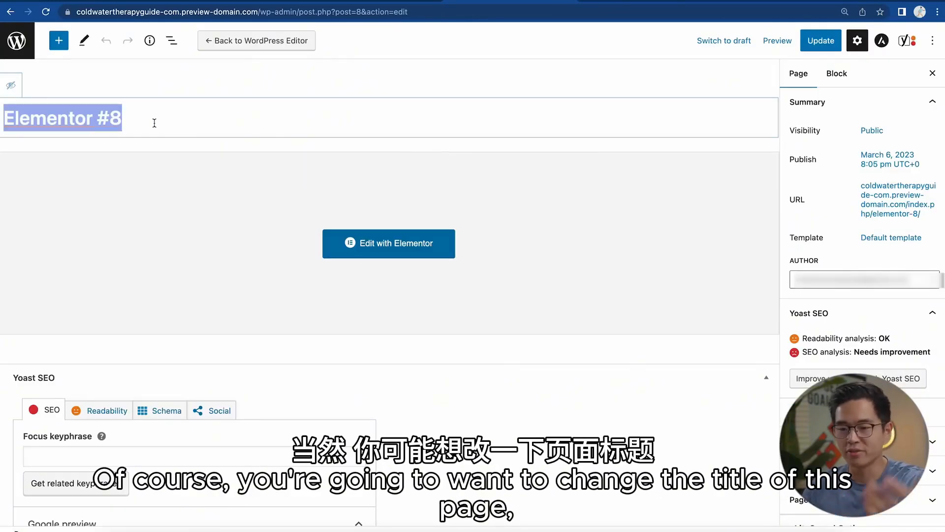
{"action": "scroll", "coordinate": [154, 123], "scroll_direction": "down", "scroll_amount": 4}
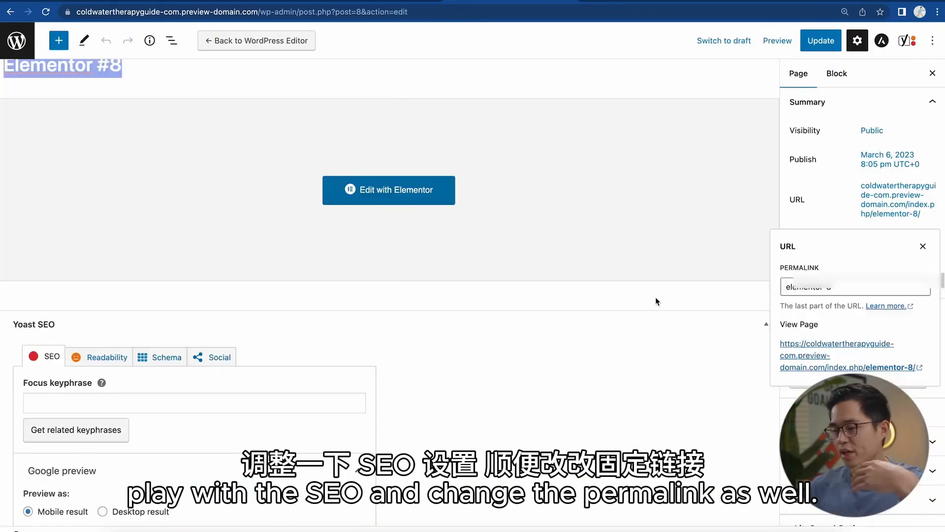
{"action": "left_click", "coordinate": [655, 299]}
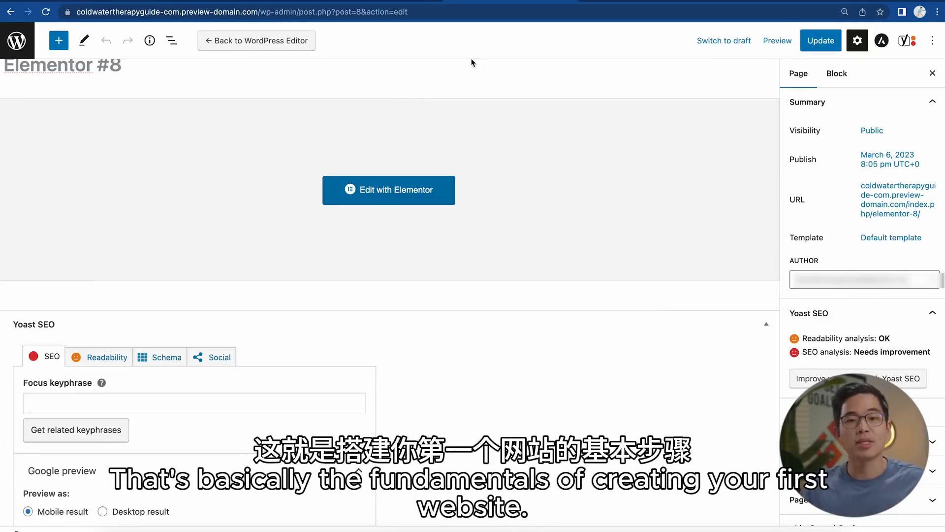
{"action": "scroll", "coordinate": [455, 81], "scroll_direction": "up", "scroll_amount": 1}
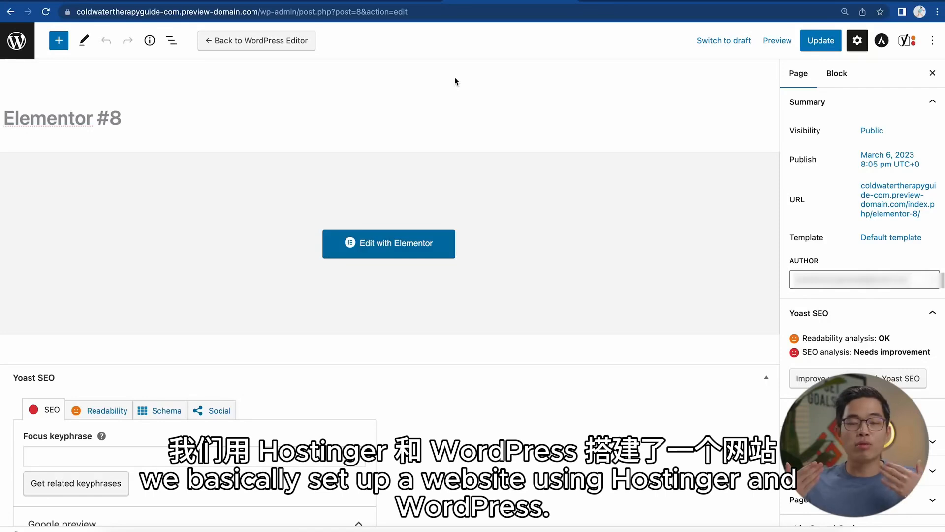